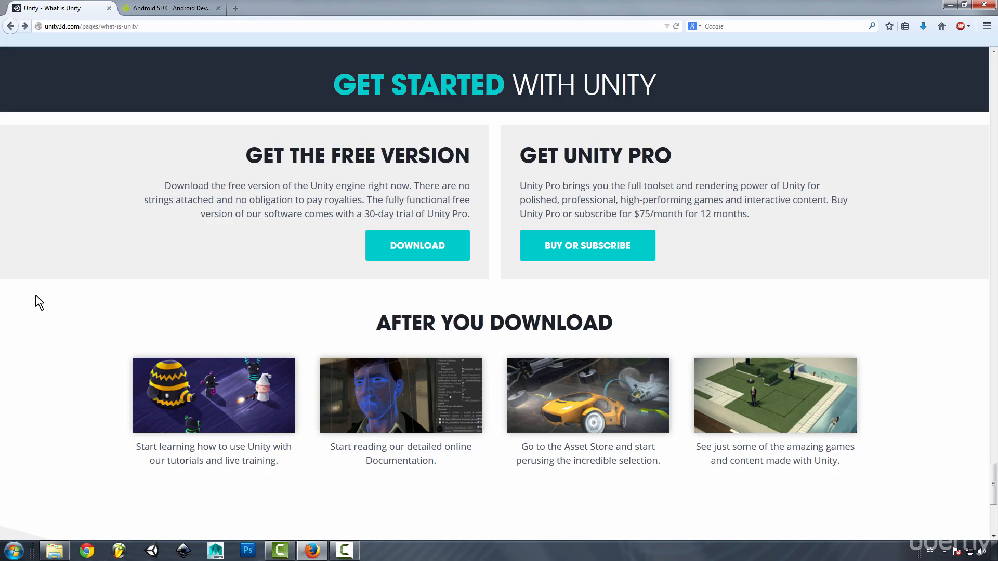
# Request the free Unity 4.5.4 installer for Windows from the Unity site and cancel saving the file.
pyautogui.click(416, 252)
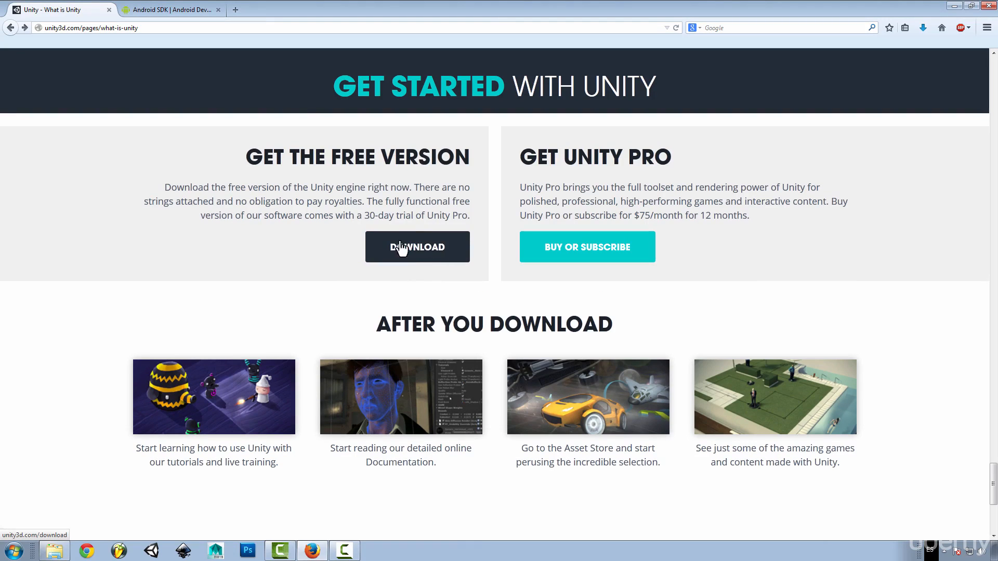
pyautogui.click(410, 254)
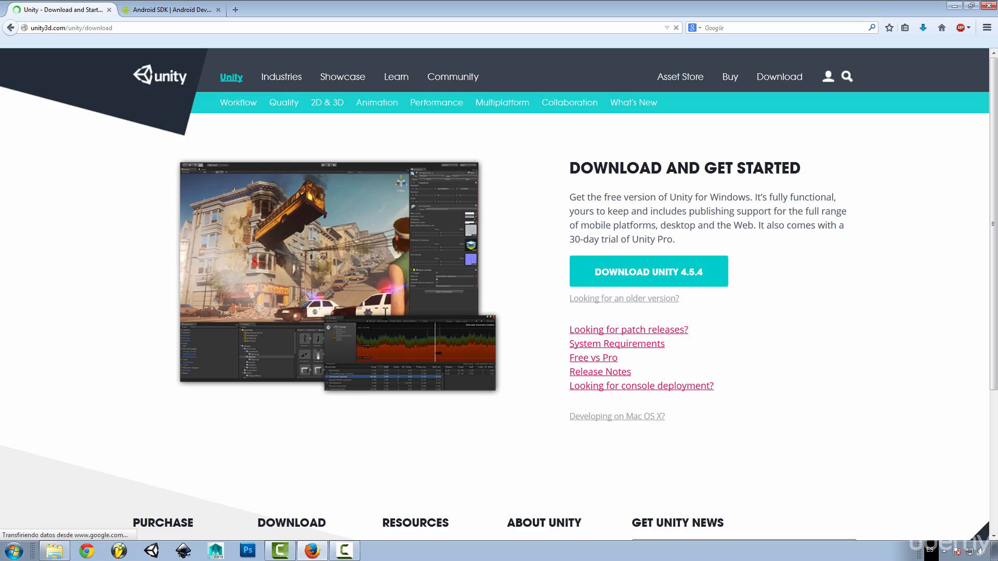
pyautogui.click(644, 278)
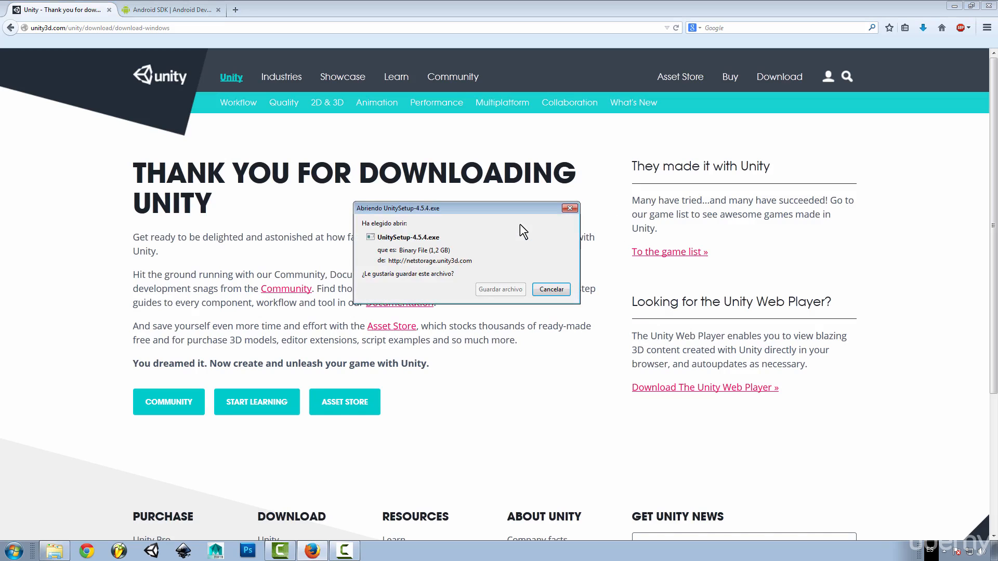
pyautogui.click(551, 290)
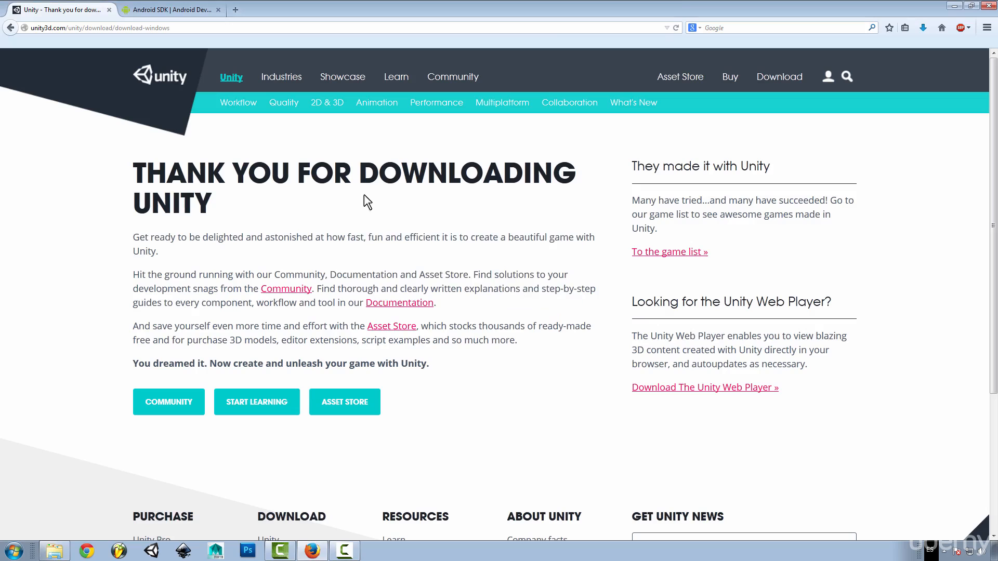
# Check the Unity shortcut on the desktop and return to the browser.
pyautogui.click(955, 6)
pyautogui.doubleClick(17, 34)
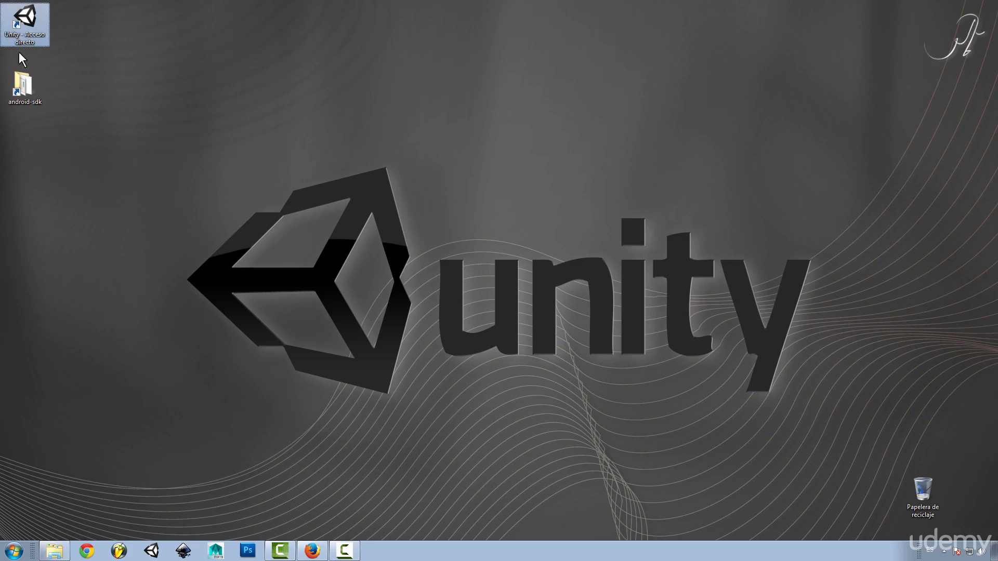
pyautogui.click(313, 551)
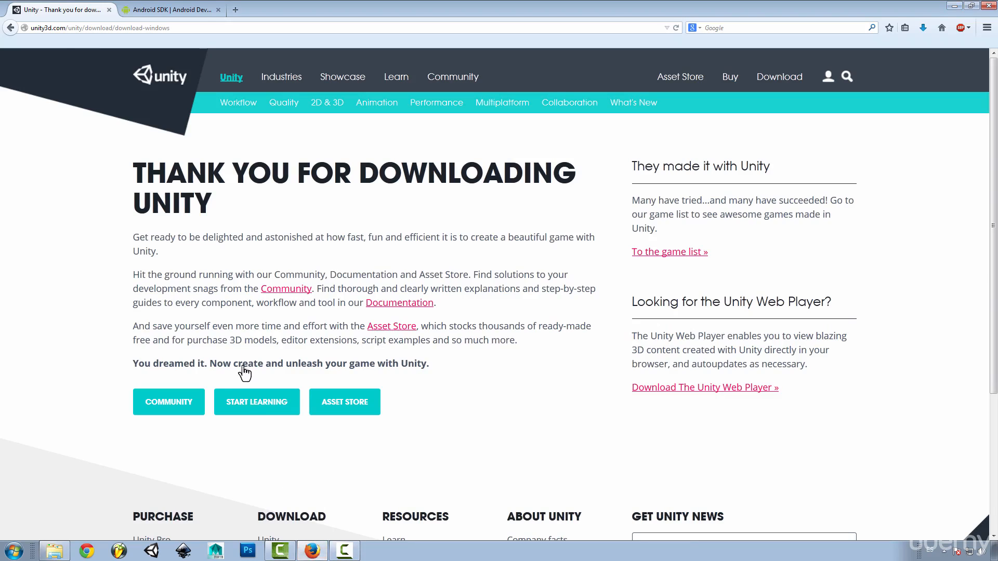
# On the Android SDK page, open the Eclipse ADT download for Windows and review its terms and conditions.
pyautogui.click(179, 12)
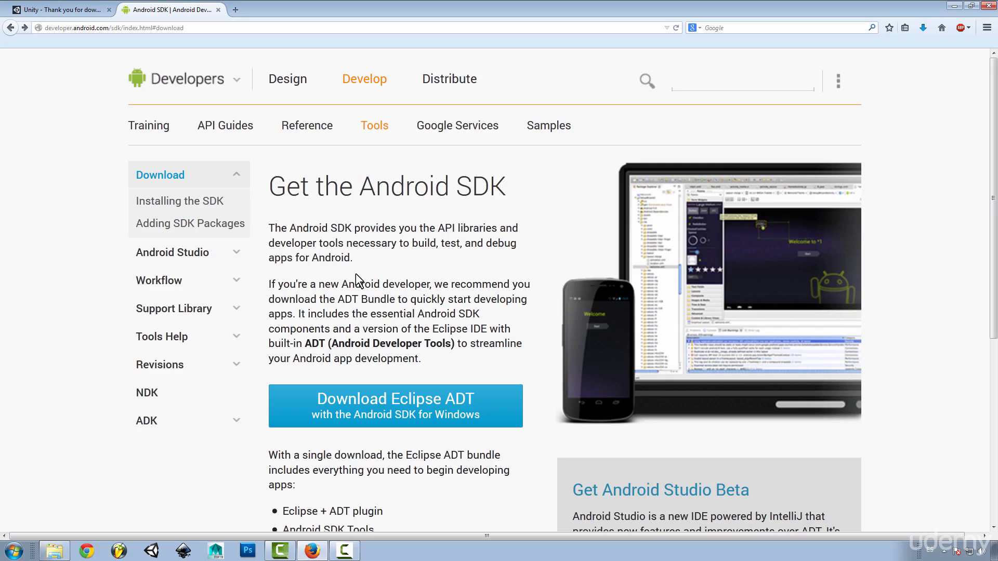
pyautogui.scroll(-3, 409, 273)
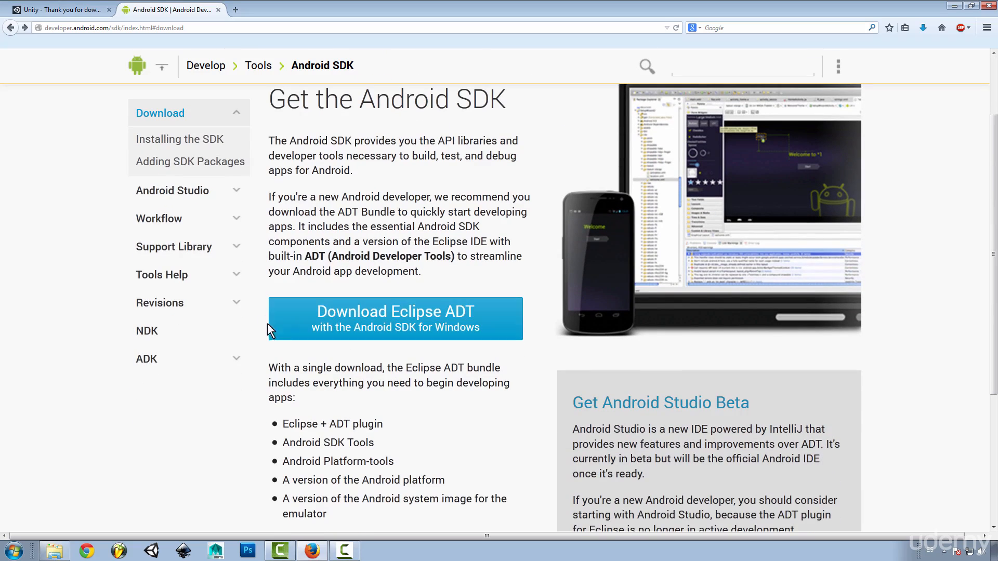
pyautogui.click(444, 327)
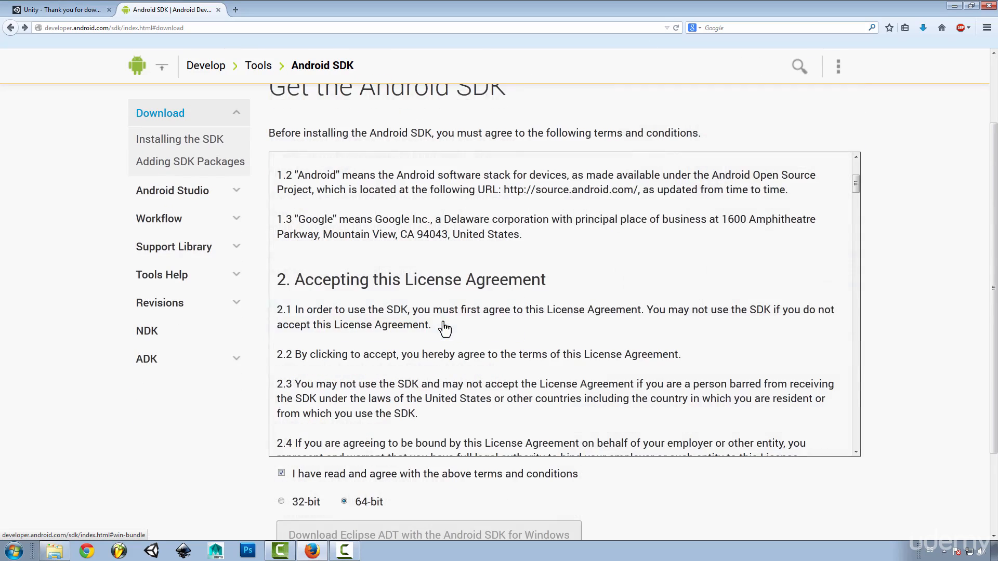
pyautogui.scroll(-4, 442, 322)
pyautogui.scroll(5, 344, 344)
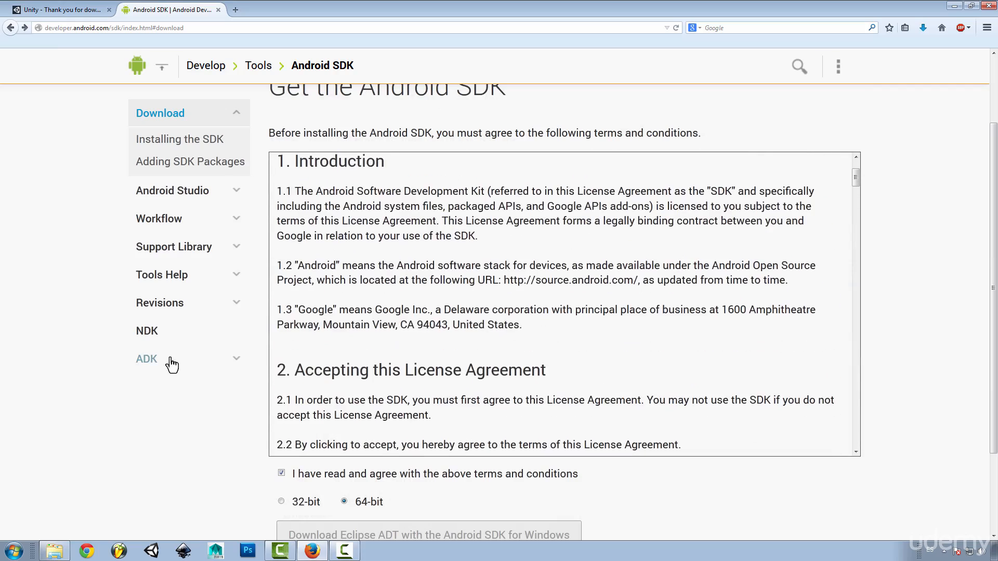
pyautogui.scroll(2, 348, 319)
pyautogui.scroll(-5, 353, 281)
pyautogui.scroll(5, 361, 245)
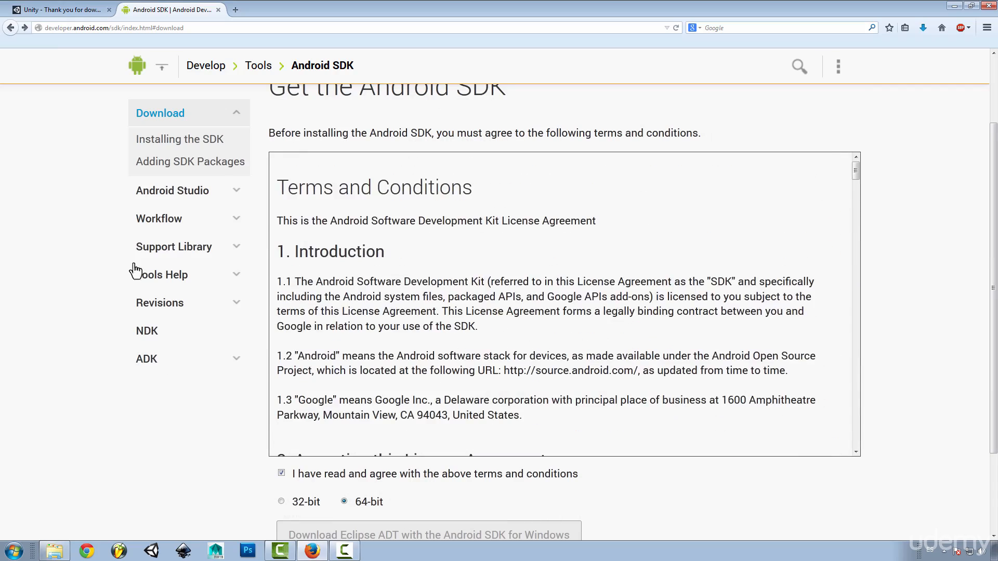
pyautogui.scroll(-2, 86, 279)
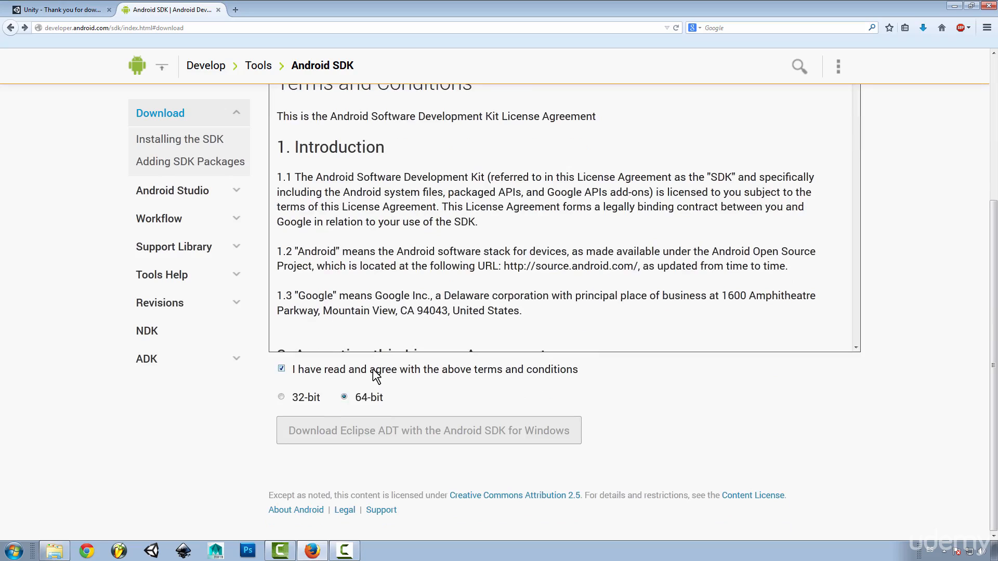
# Request the 64-bit Eclipse ADT bundle with the Android SDK for Windows and cancel saving the file.
pyautogui.click(375, 400)
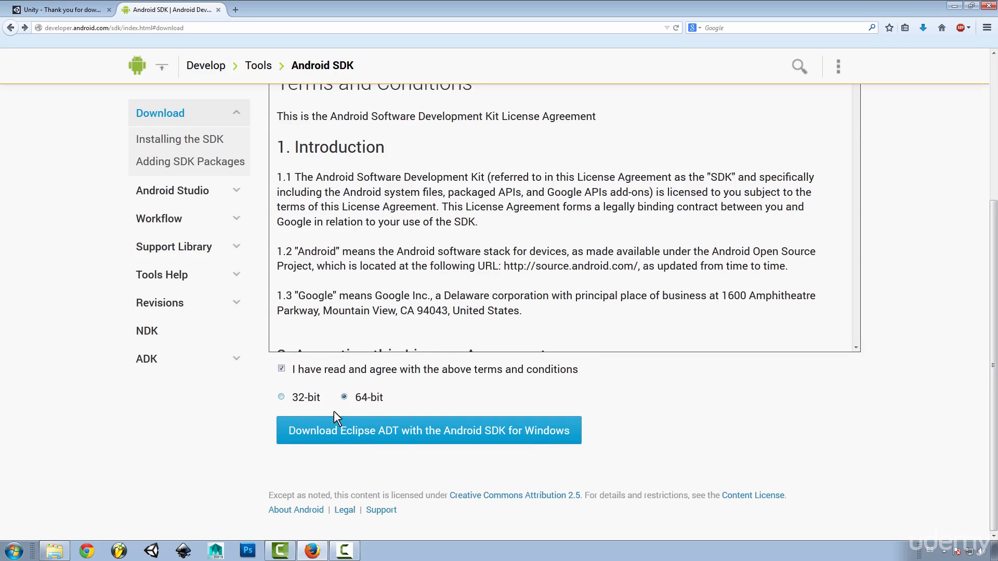
pyautogui.click(379, 437)
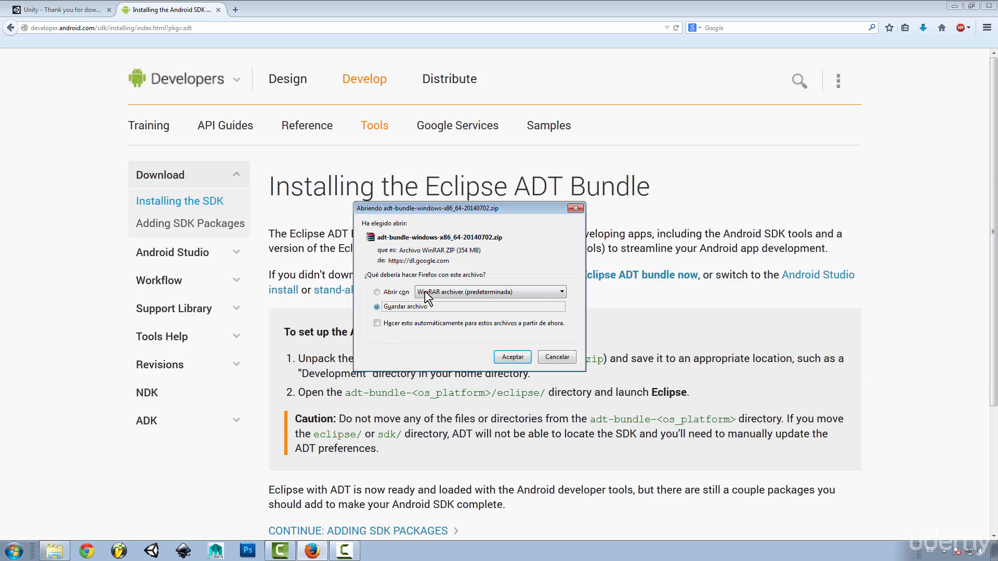
pyautogui.click(548, 363)
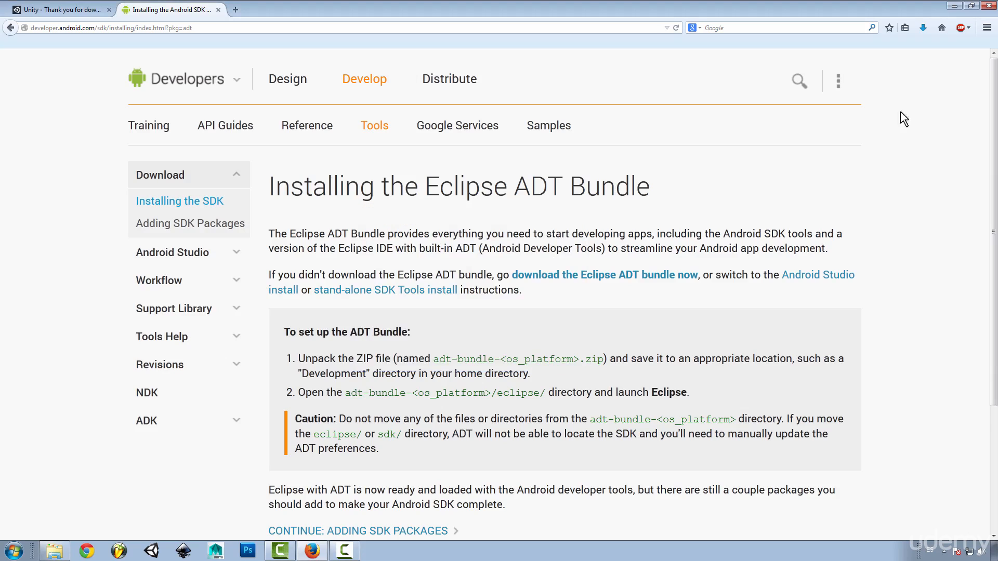
# Open the previously downloaded adt-bundle-windows-x86_64-20140702.zip in WinRAR, go into its bundle folder and maximize the window.
pyautogui.click(921, 30)
pyautogui.click(882, 65)
pyautogui.doubleClick(223, 278)
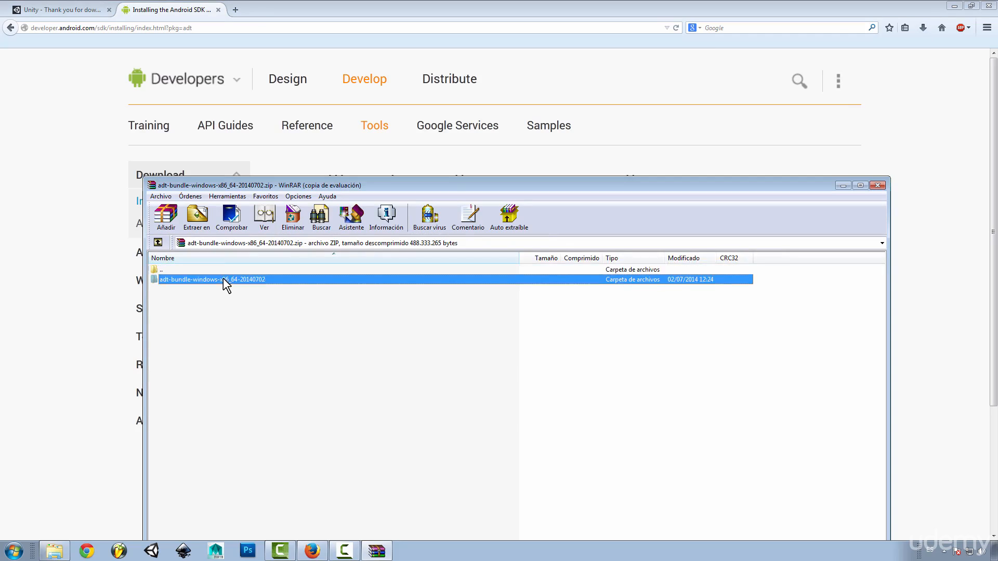
pyautogui.click(573, 378)
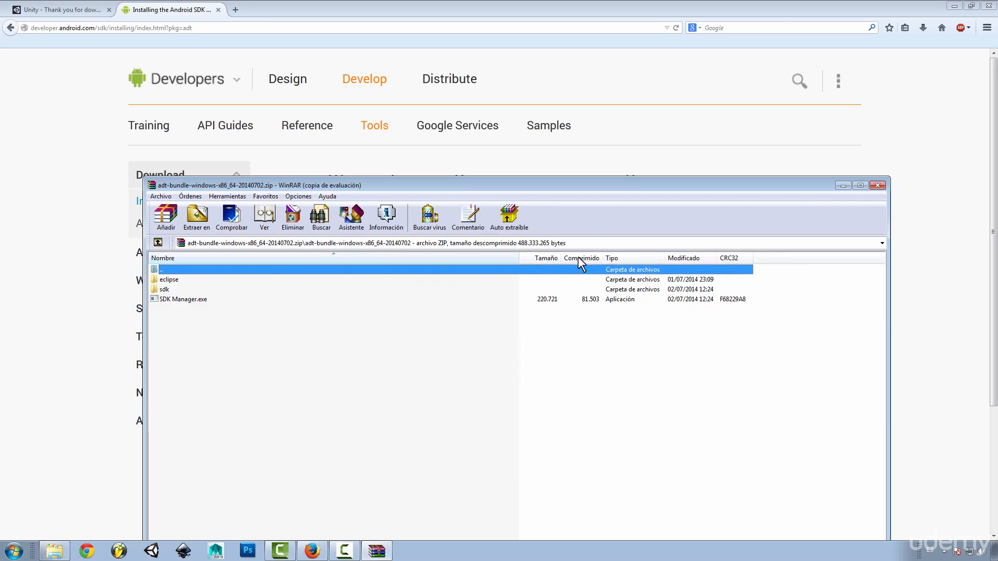
pyautogui.doubleClick(605, 178)
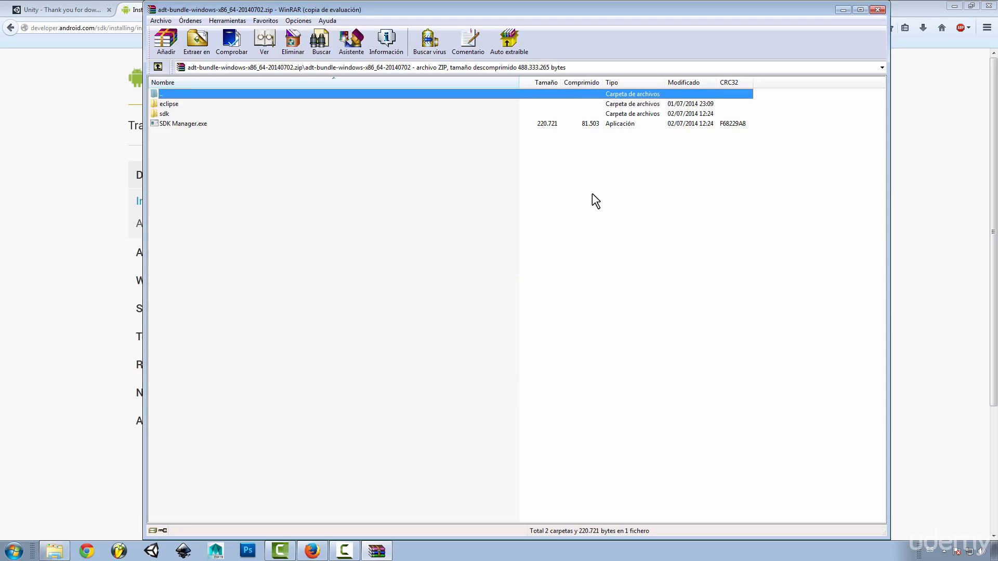
pyautogui.doubleClick(413, 12)
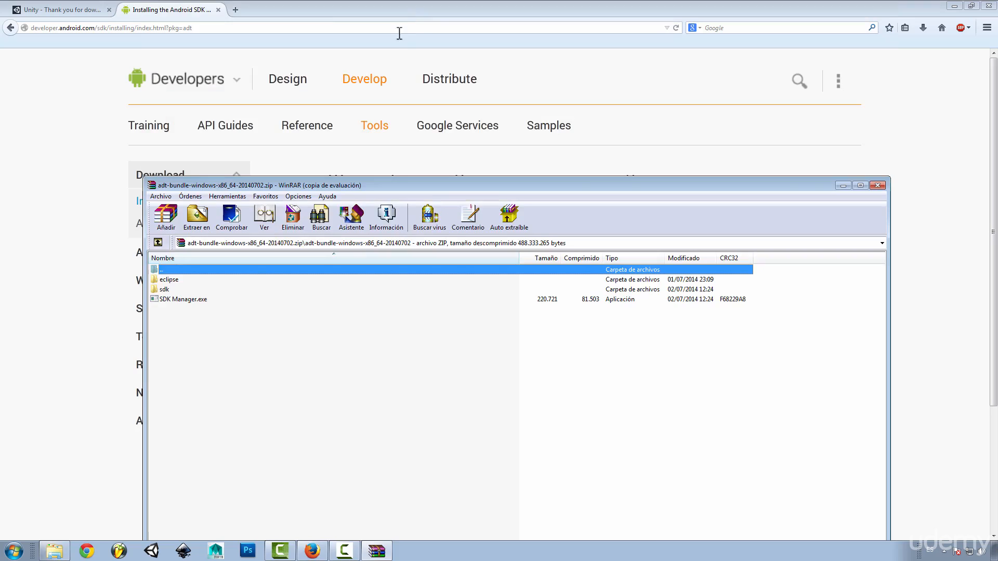
pyautogui.click(860, 186)
# Examine the eclipse folder, sdk folder and SDK Manager.exe entries inside the bundle archive.
pyautogui.click(21, 100)
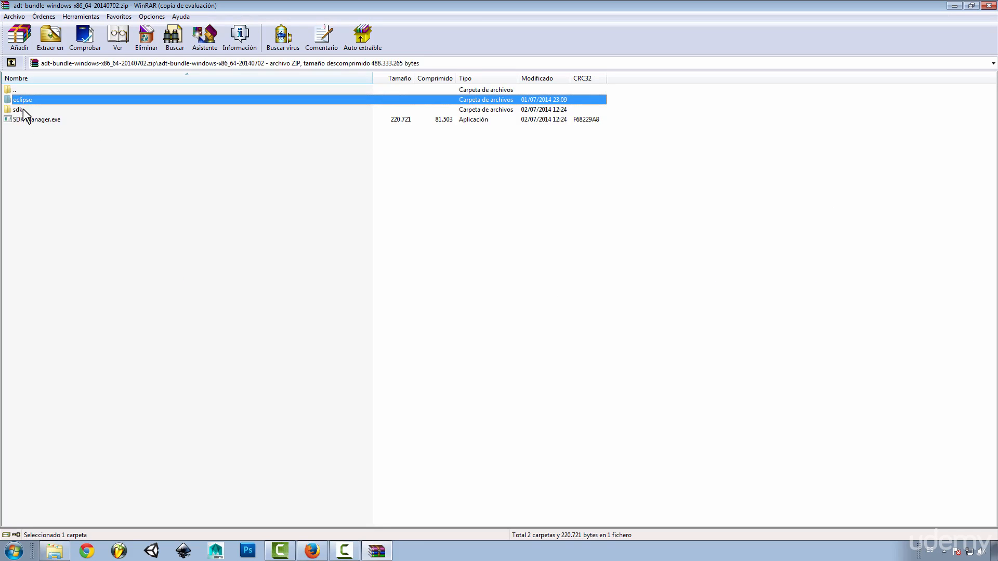
pyautogui.click(23, 111)
pyautogui.click(37, 120)
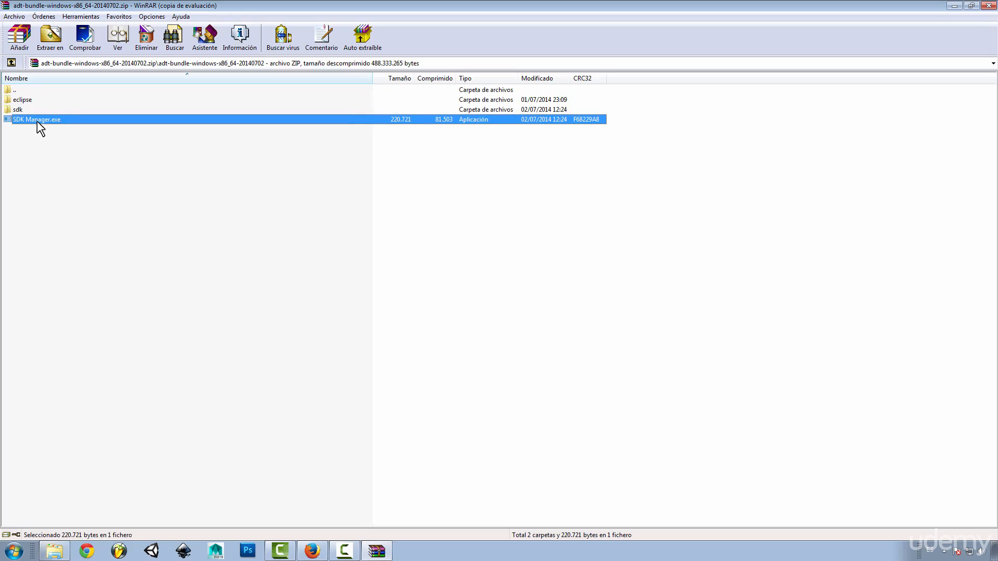
pyautogui.click(21, 100)
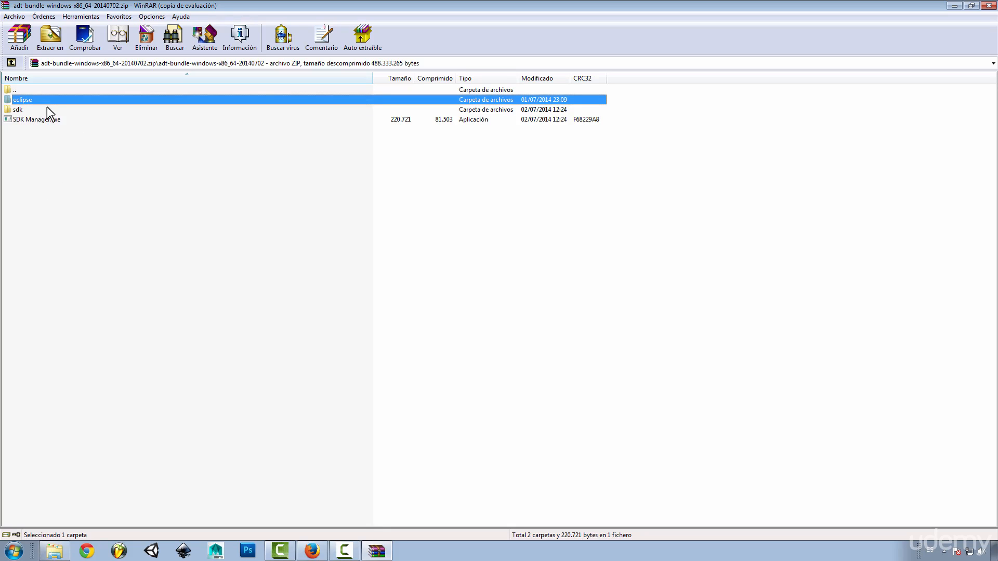
pyautogui.click(36, 162)
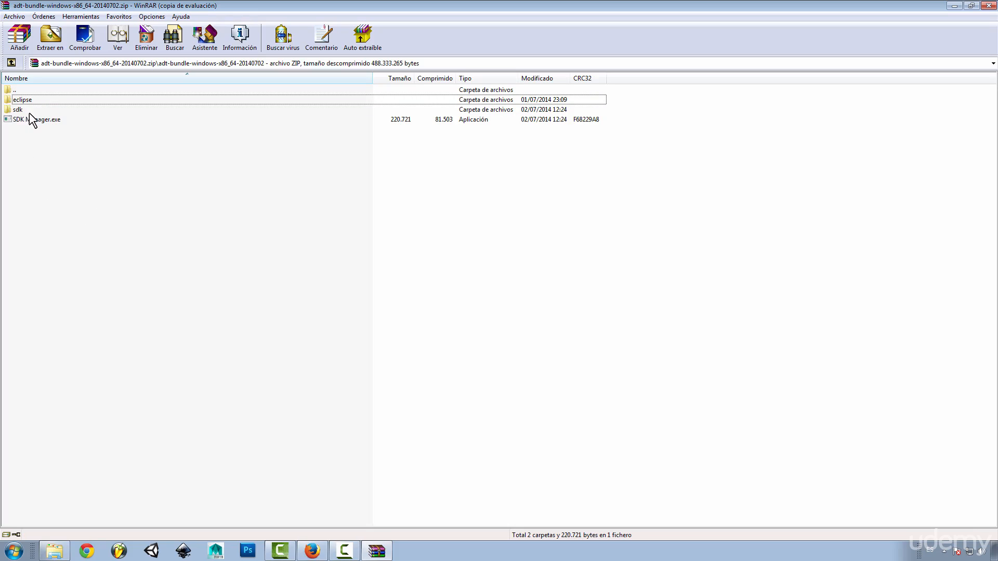
pyautogui.moveTo(36, 120)
pyautogui.mouseDown()
pyautogui.moveTo(16, 109)
pyautogui.moveTo(20, 123)
pyautogui.moveTo(39, 123)
pyautogui.mouseUp()
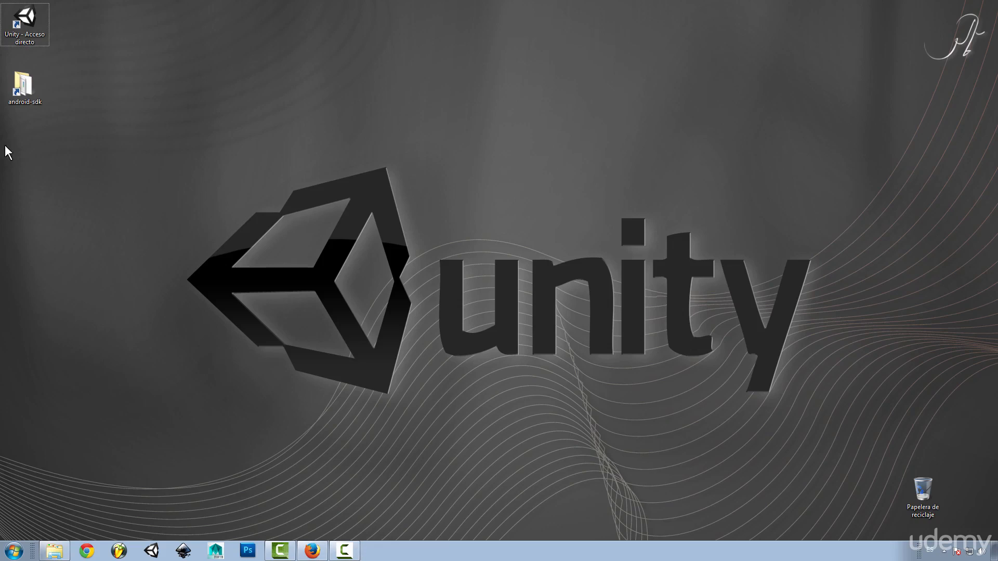
# Open the installed android-sdk folder from the desktop in a maximized window and launch SDK Manager.
pyautogui.doubleClick(23, 91)
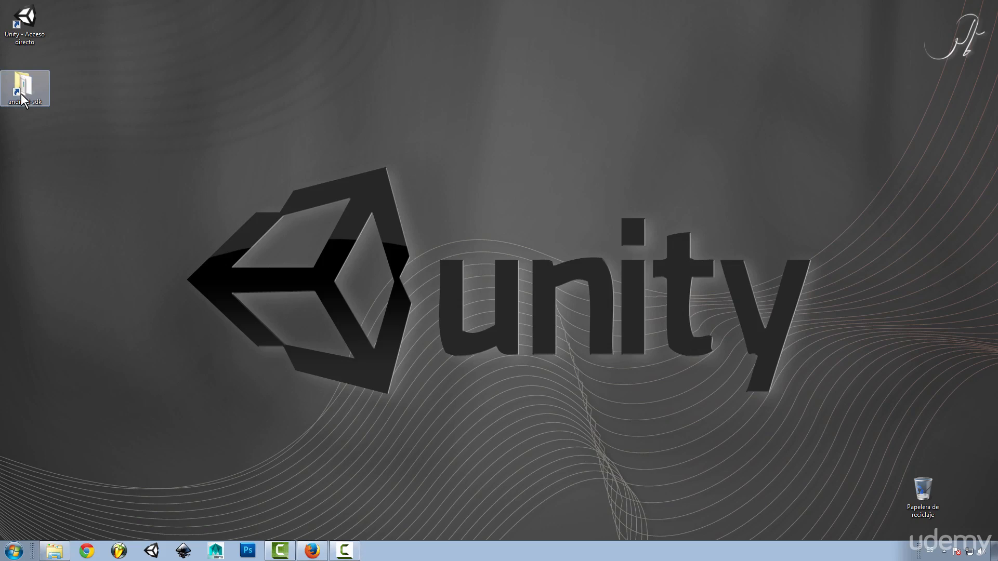
pyautogui.doubleClick(770, 5)
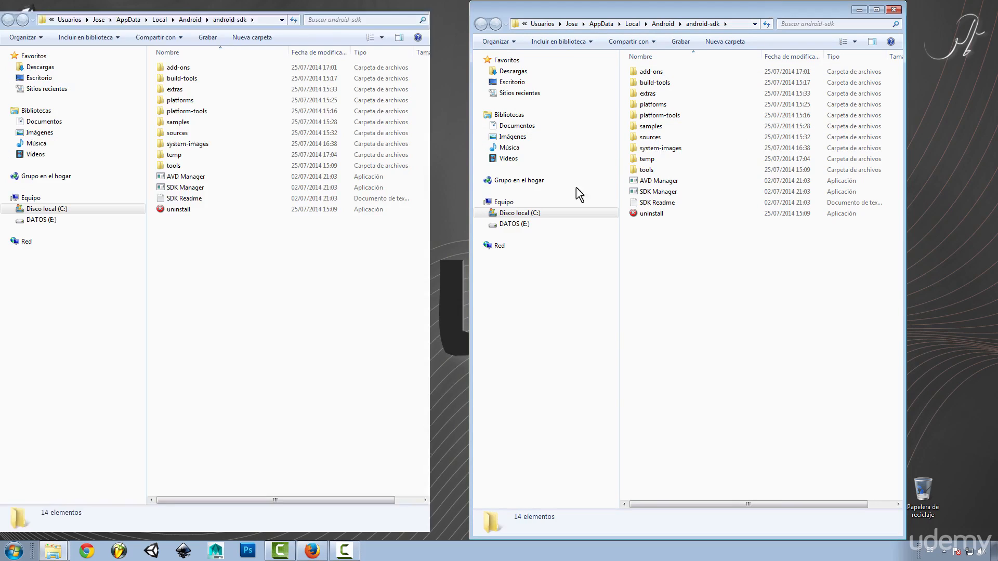
pyautogui.doubleClick(508, 6)
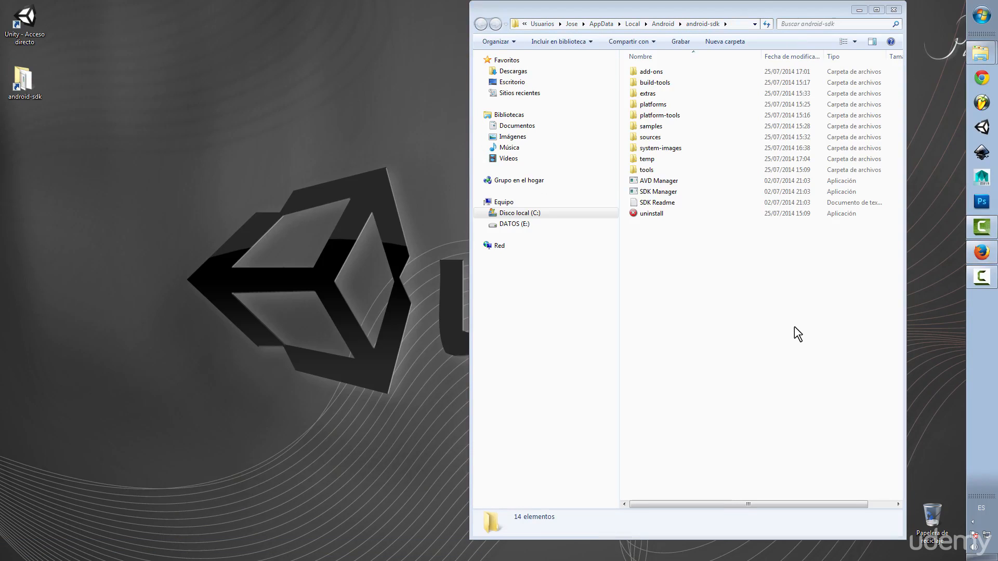
pyautogui.doubleClick(724, 11)
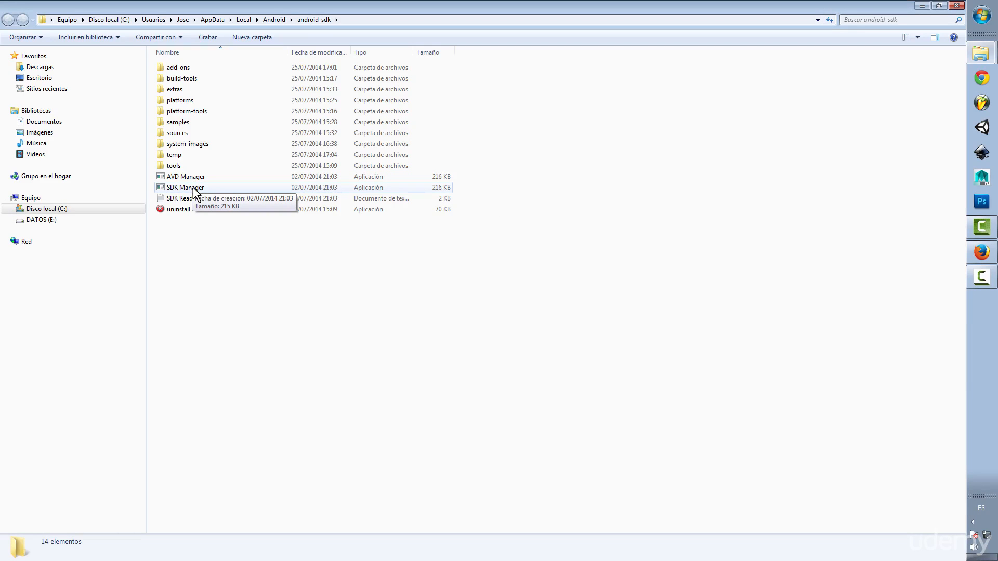
pyautogui.doubleClick(193, 189)
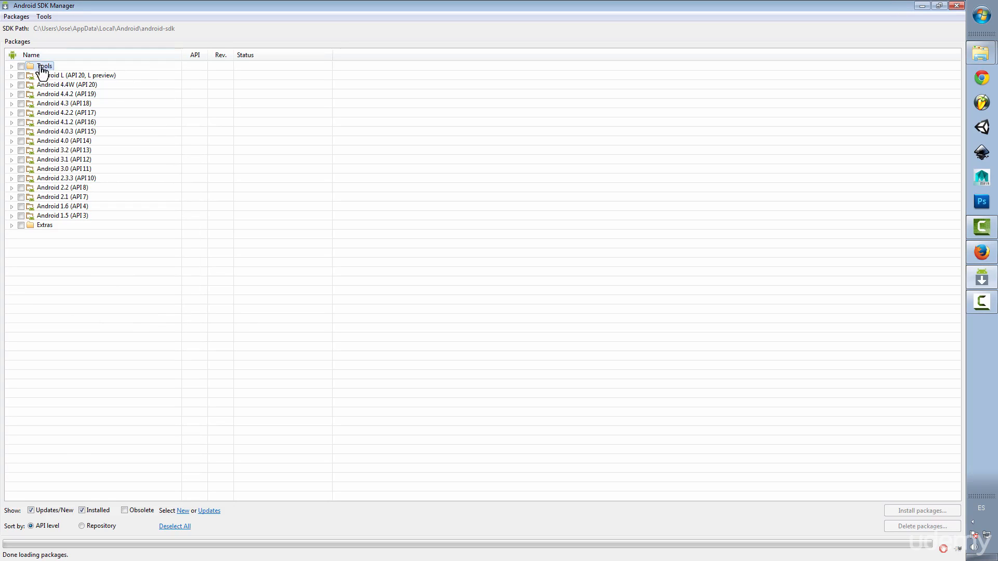
# Examine the packages listed under Tools, Android L (API 20, L preview) and Extras in Android SDK Manager.
pyautogui.click(12, 66)
pyautogui.click(11, 66)
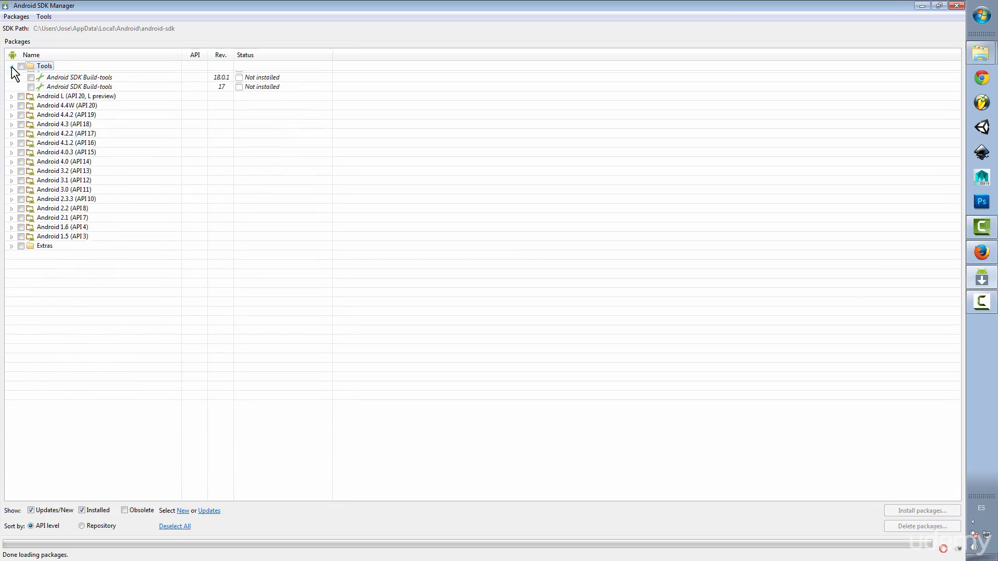
pyautogui.click(11, 75)
pyautogui.click(11, 76)
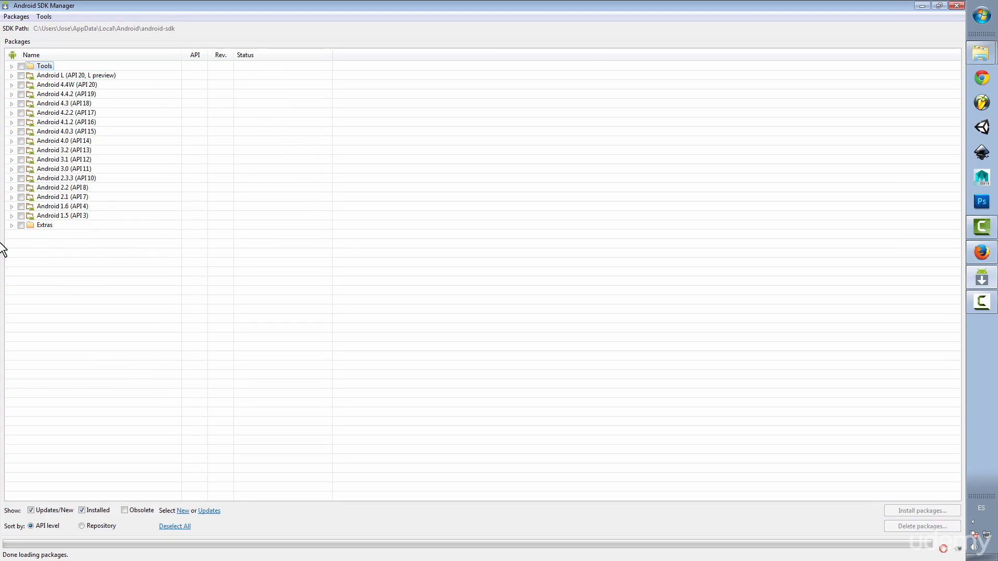
pyautogui.click(11, 225)
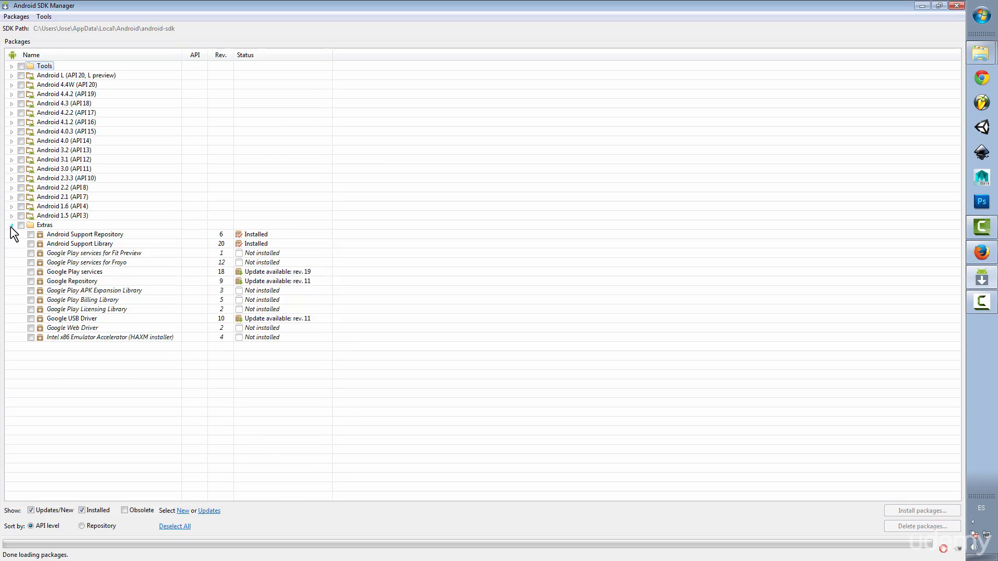
pyautogui.click(11, 225)
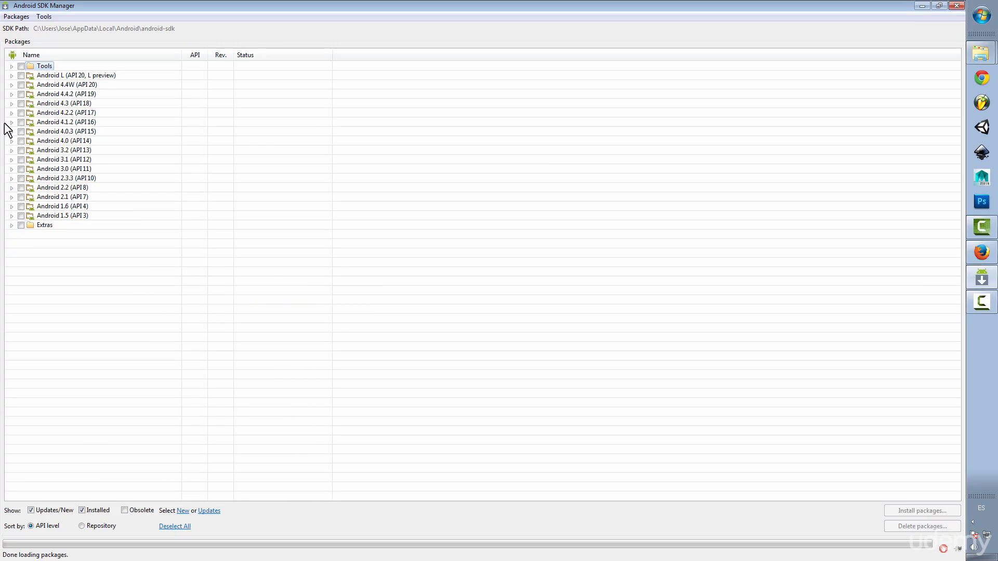
# Select Android SDK Tools, Android SDK Platform-tools and Android SDK Build-tools rev. 20 in the Tools group, and collapse the group.
pyautogui.click(11, 66)
pyautogui.click(30, 75)
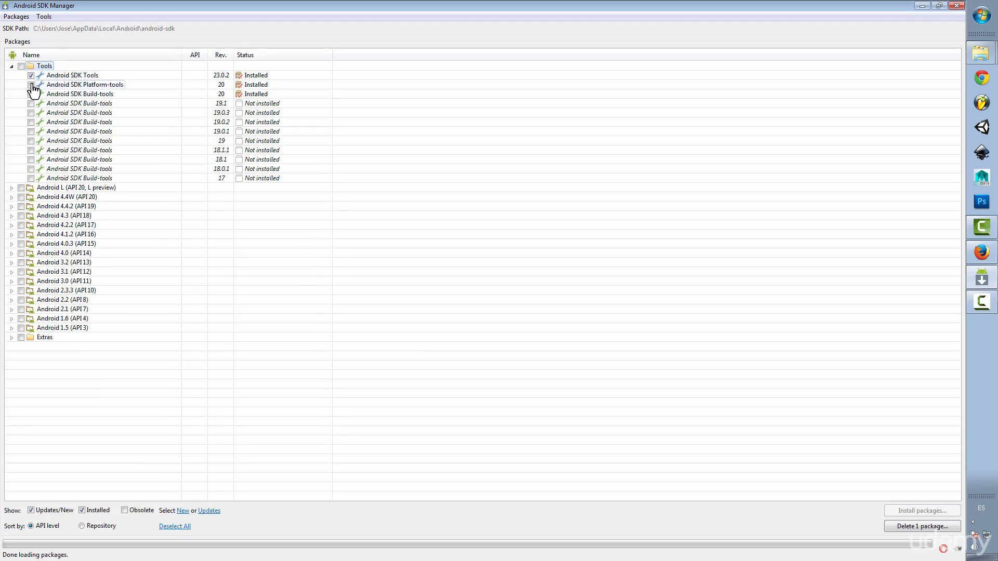
pyautogui.click(31, 85)
pyautogui.click(31, 94)
pyautogui.click(11, 67)
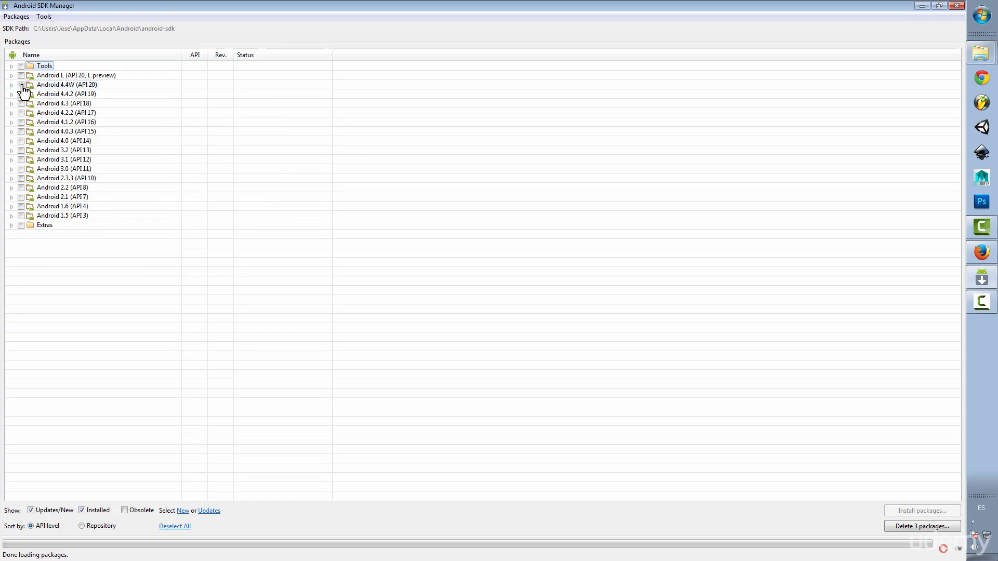
# Select all Android platform packages from Android L (API 20, L preview) through Android 3.1 (API 12).
pyautogui.click(22, 85)
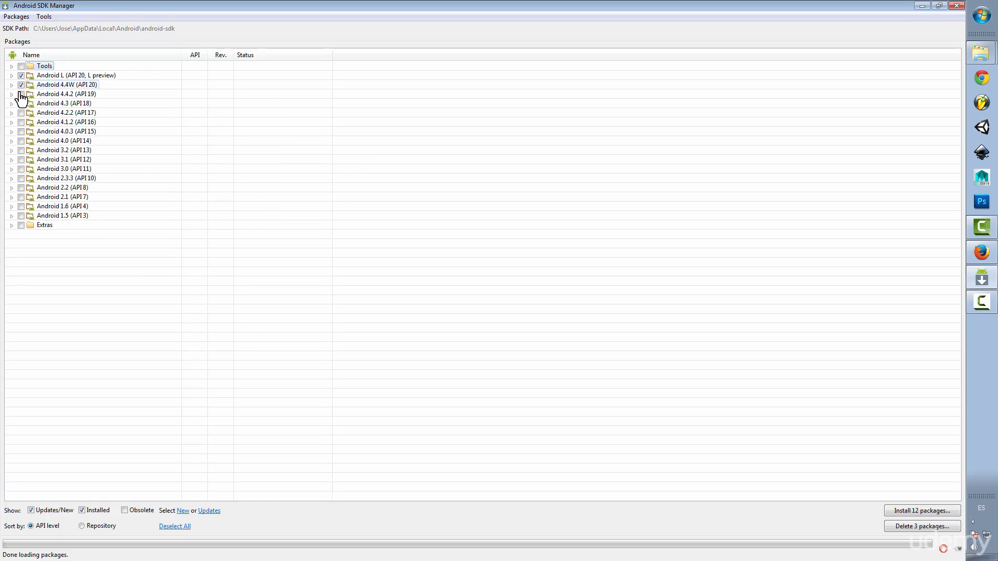
pyautogui.click(22, 95)
pyautogui.click(21, 104)
pyautogui.click(22, 115)
pyautogui.click(21, 114)
pyautogui.click(21, 123)
pyautogui.click(22, 132)
pyautogui.click(21, 142)
pyautogui.click(21, 151)
pyautogui.click(22, 160)
# Deselect the Android platform packages from Android L (API 20, L preview) through Android 3.1 (API 12).
pyautogui.click(22, 76)
pyautogui.click(21, 86)
pyautogui.click(21, 104)
pyautogui.click(21, 96)
pyautogui.click(22, 113)
pyautogui.click(21, 123)
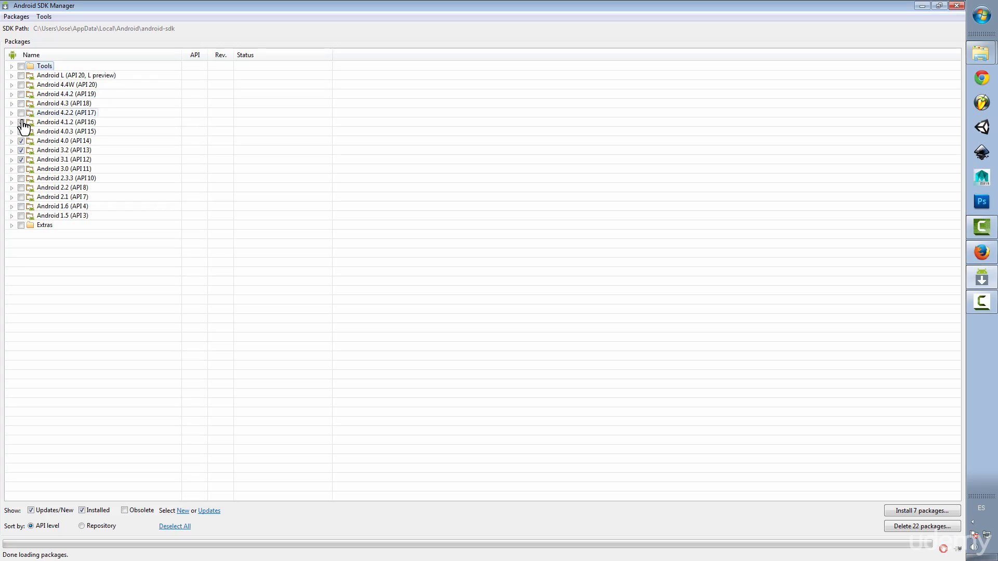
pyautogui.click(22, 132)
pyautogui.click(21, 141)
pyautogui.click(21, 160)
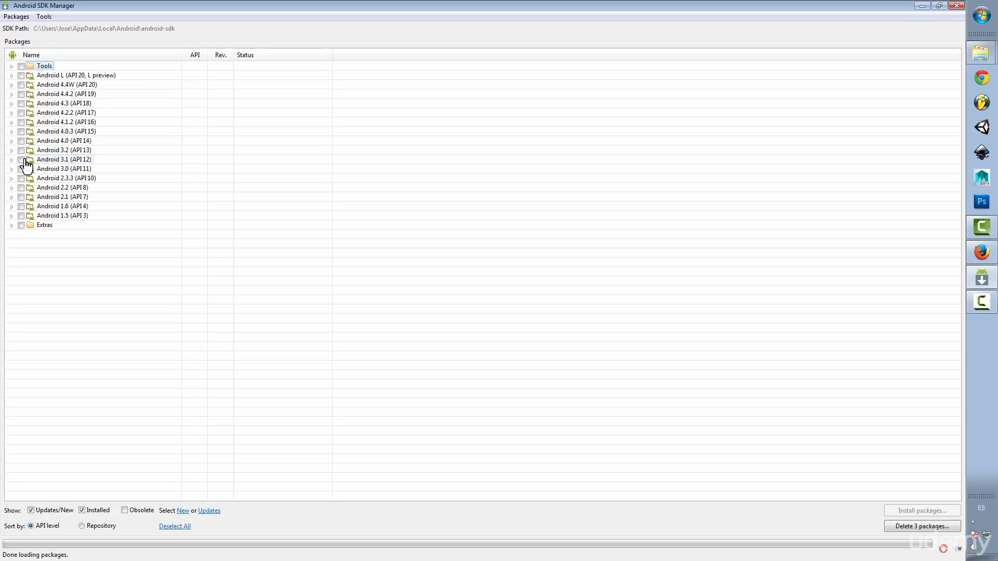
# Select the platform packages from Android L (API 20, L preview) through Android 4.0 (API 14).
pyautogui.click(21, 85)
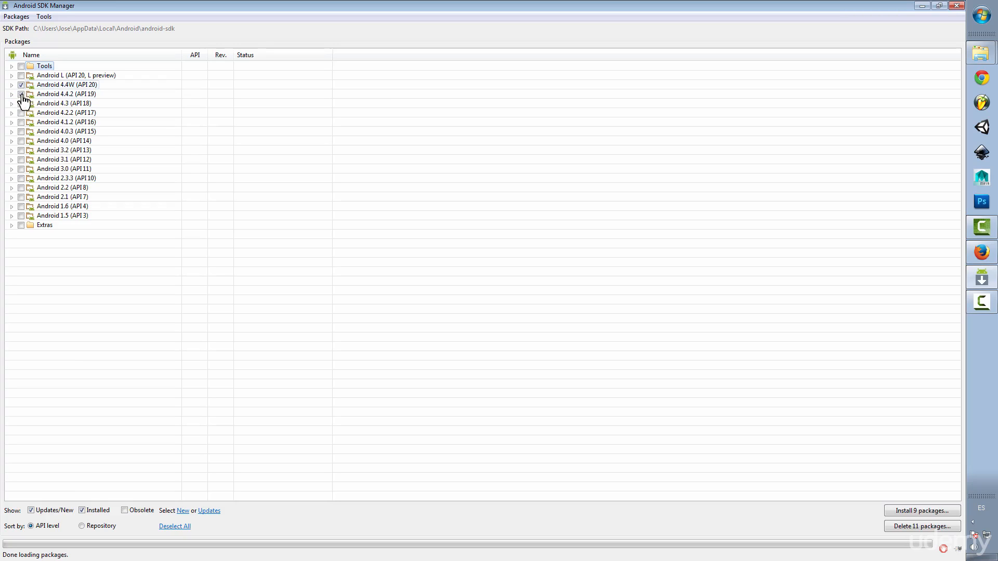
pyautogui.click(22, 94)
pyautogui.click(21, 104)
pyautogui.click(21, 113)
pyautogui.click(21, 76)
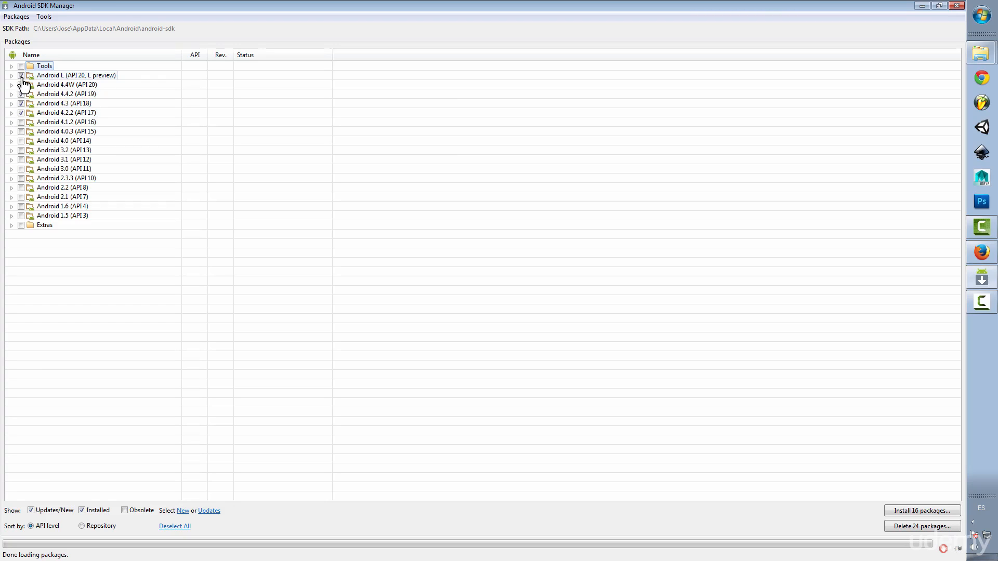
pyautogui.click(21, 123)
pyautogui.click(22, 132)
pyautogui.click(21, 141)
# Clear the selection of every platform package from Android 4.0 (API 14) up to Android L (API 20, L preview).
pyautogui.click(22, 142)
pyautogui.click(21, 132)
pyautogui.click(21, 123)
pyautogui.click(22, 113)
pyautogui.click(22, 104)
pyautogui.click(22, 95)
pyautogui.click(21, 85)
pyautogui.click(21, 75)
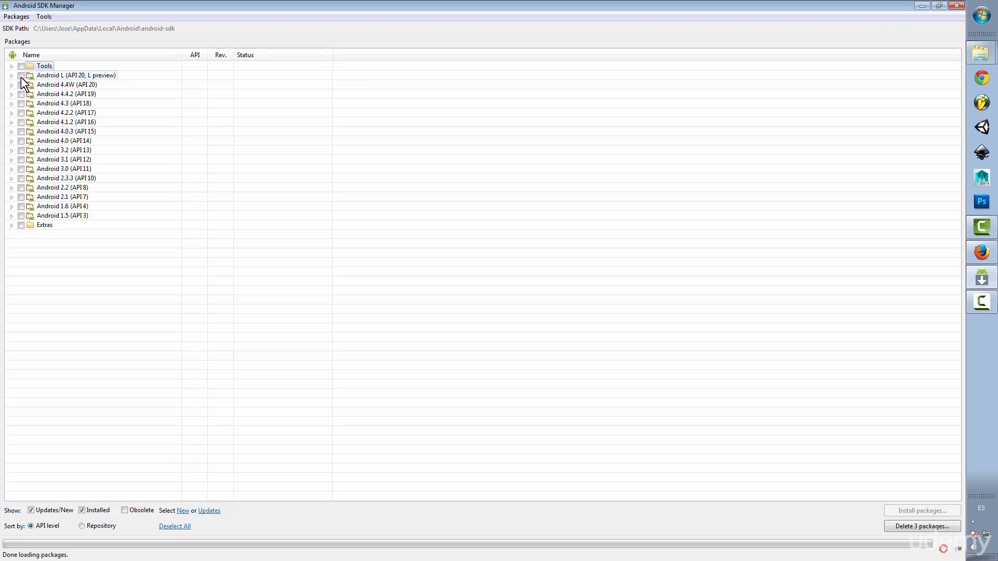
# Select Android Support Repository, Android Support Library, Google Play services and Google Repository in the Extras group, and collapse the group.
pyautogui.click(11, 225)
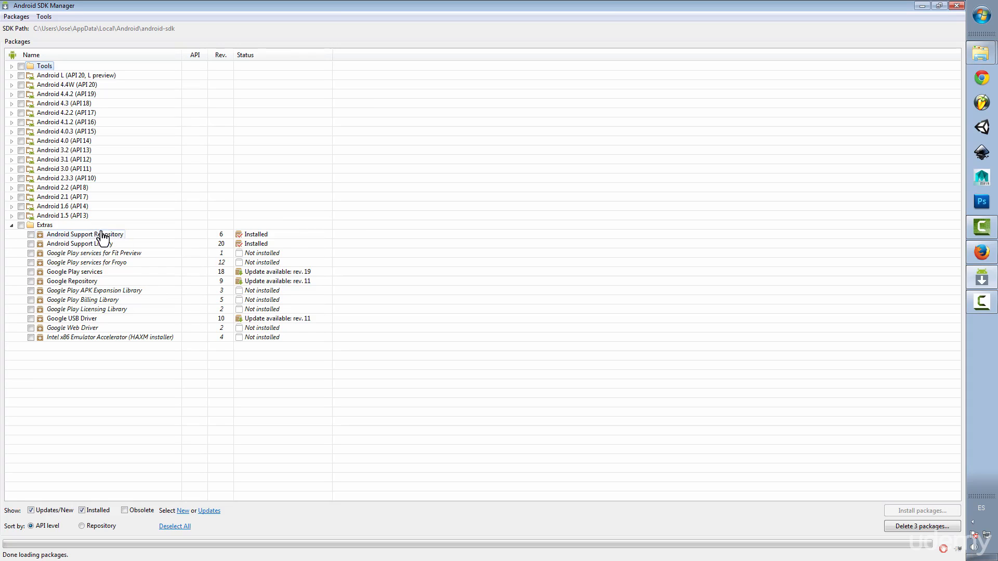
pyautogui.click(31, 234)
pyautogui.click(30, 244)
pyautogui.click(30, 272)
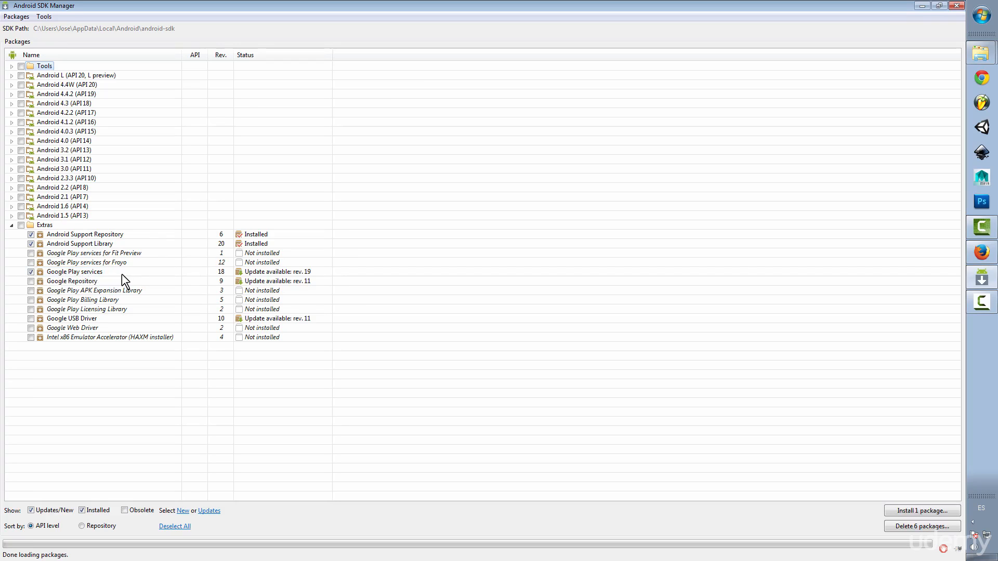
pyautogui.click(30, 282)
pyautogui.click(12, 225)
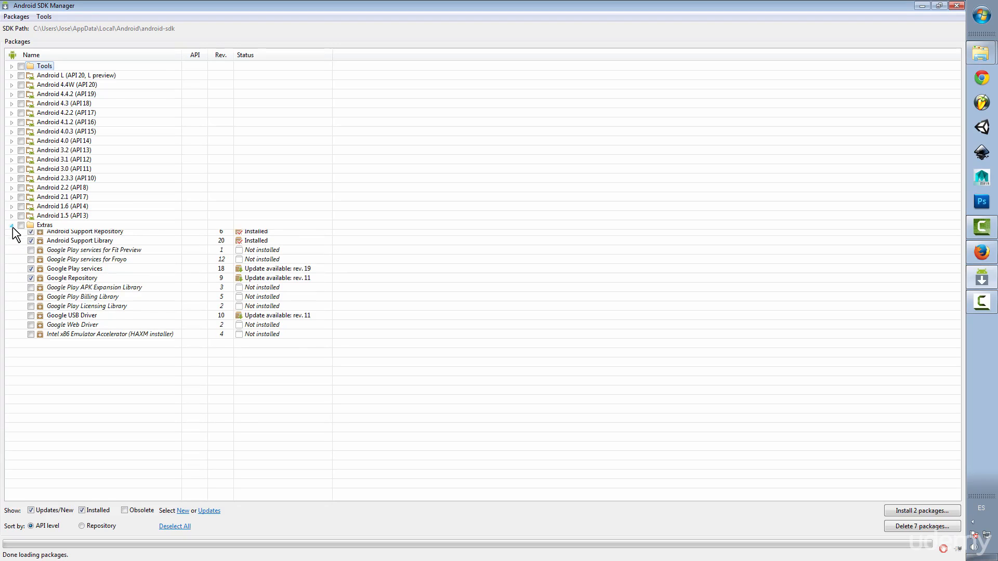
# Expand the Tools and Extras groups and select every Android platform from Android L (API 20, L preview) through Android 4.0 (API 14).
pyautogui.click(11, 67)
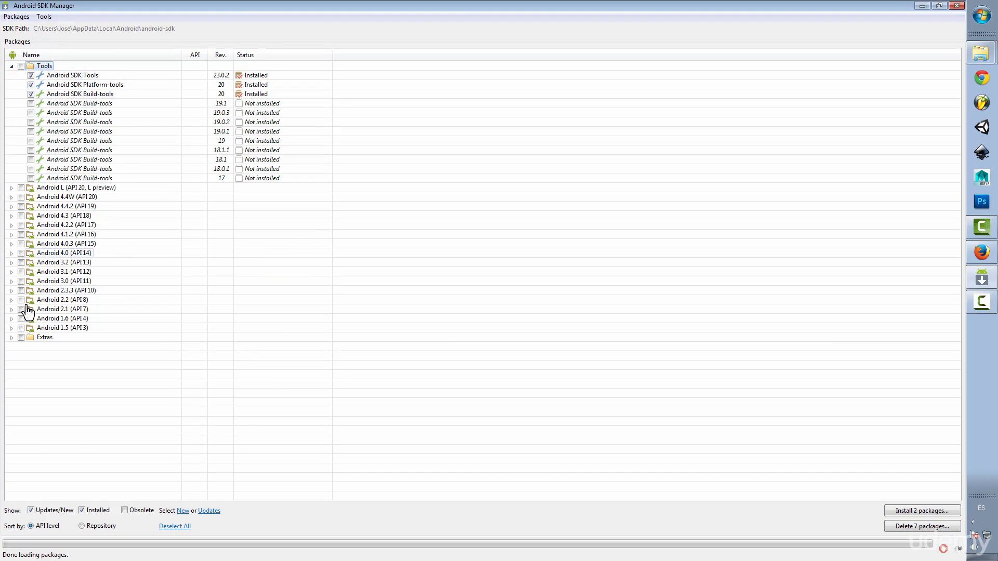
pyautogui.click(11, 337)
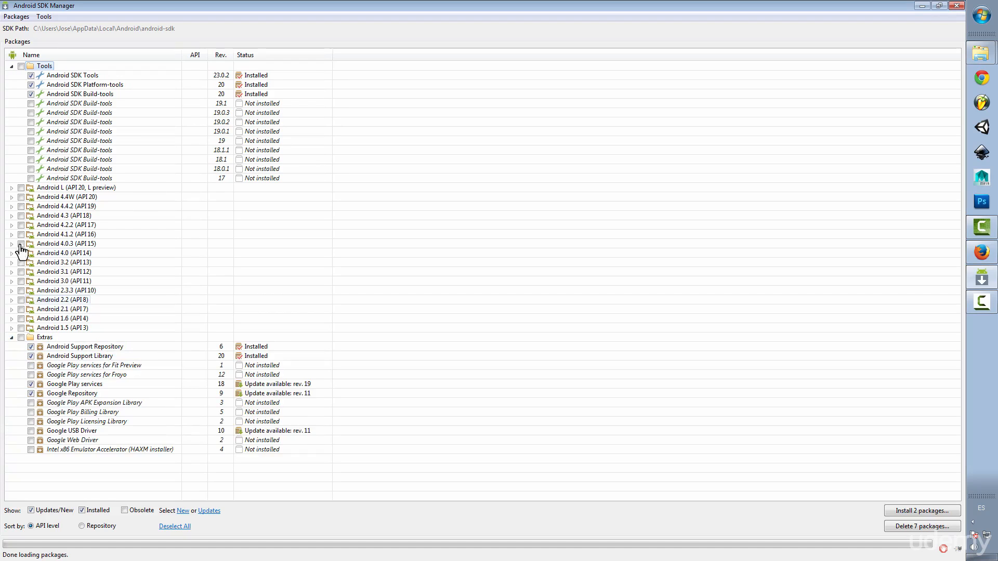
pyautogui.click(23, 201)
pyautogui.click(21, 207)
pyautogui.click(21, 216)
pyautogui.click(22, 190)
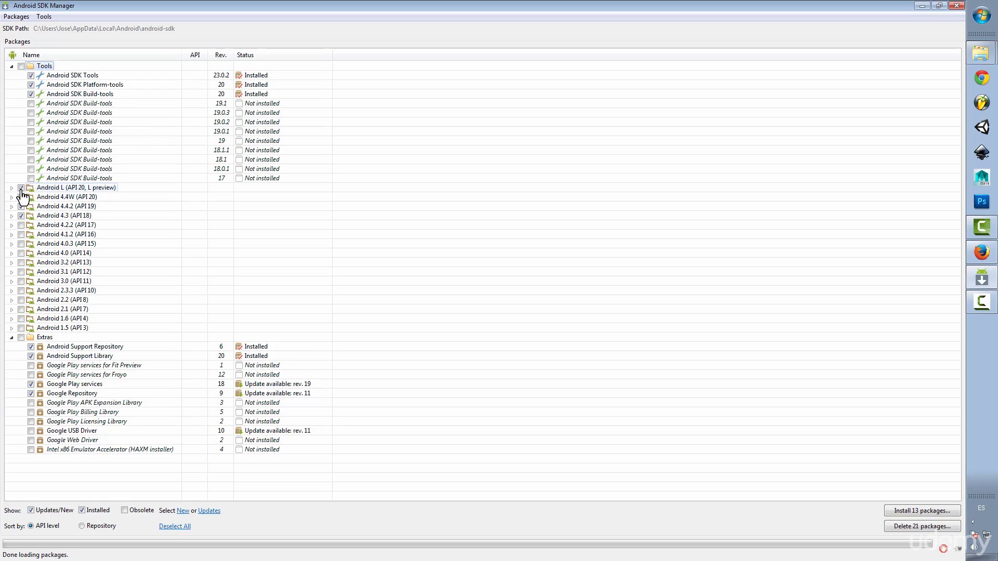
pyautogui.click(22, 225)
pyautogui.click(22, 234)
pyautogui.click(21, 243)
pyautogui.click(21, 253)
# Close Android SDK Manager and the android-sdk folder window, and launch Unity from the desktop.
pyautogui.click(957, 5)
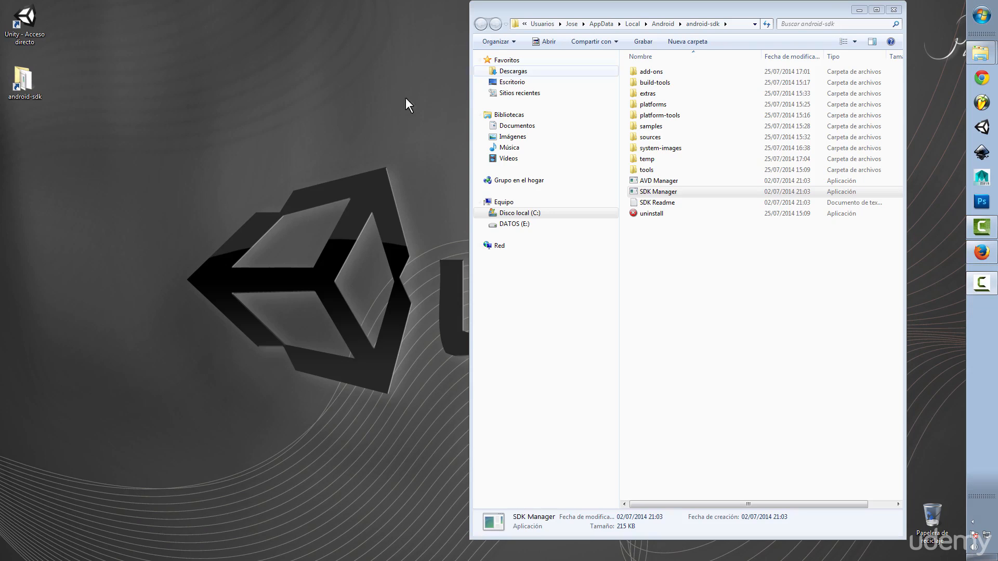
pyautogui.click(893, 10)
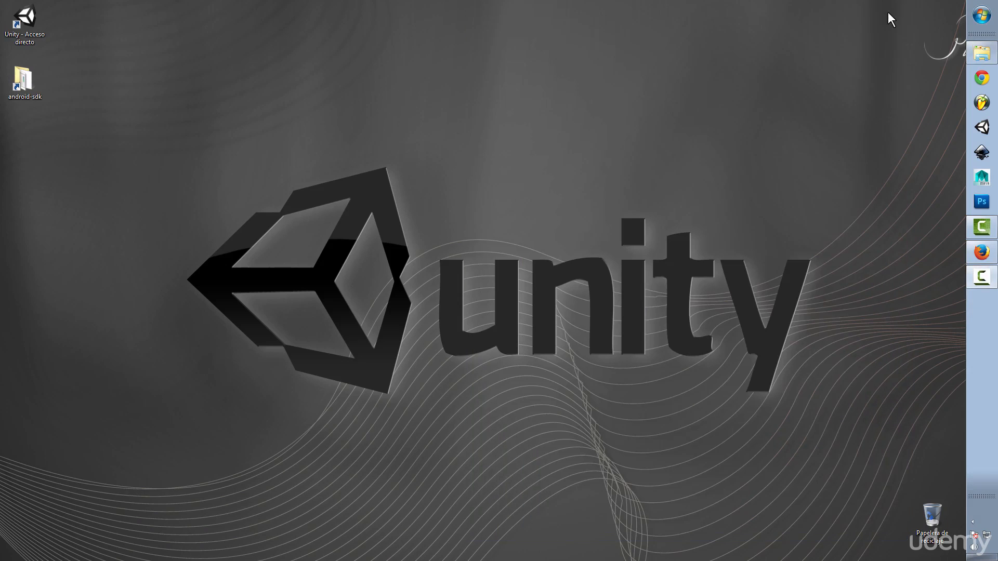
pyautogui.doubleClick(42, 36)
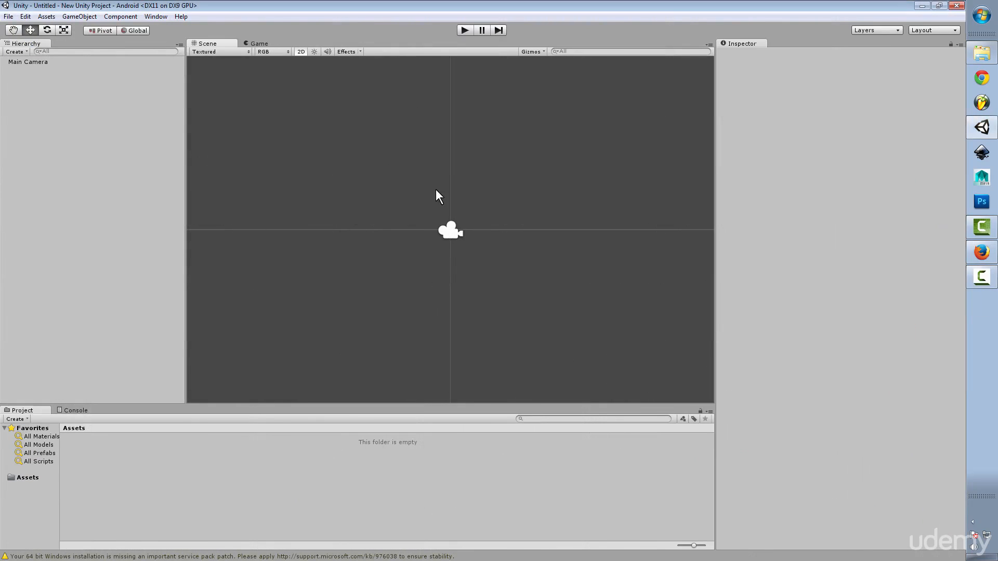
# Bring up the Create New Project options in Unity's Project Wizard.
pyautogui.click(8, 16)
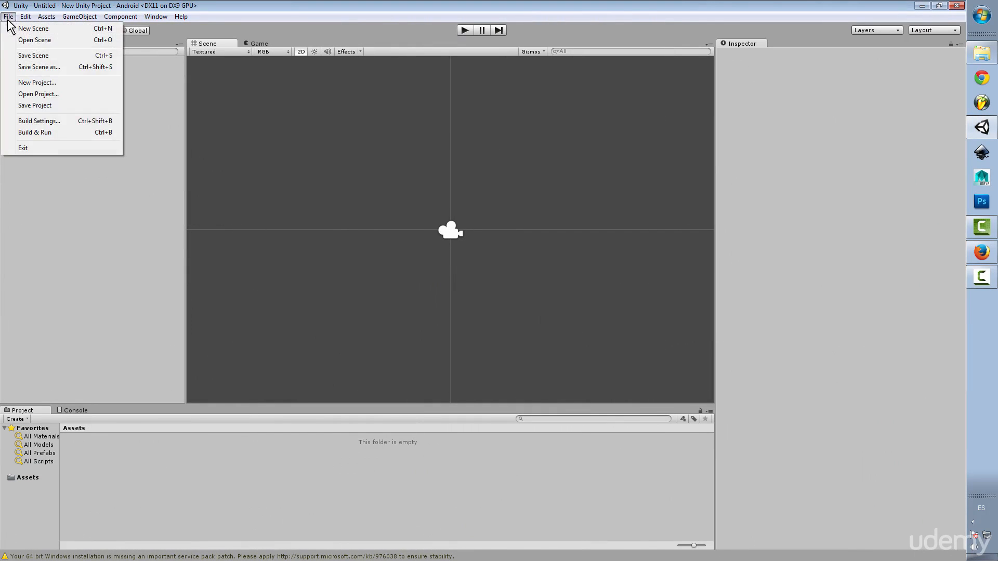
pyautogui.click(39, 94)
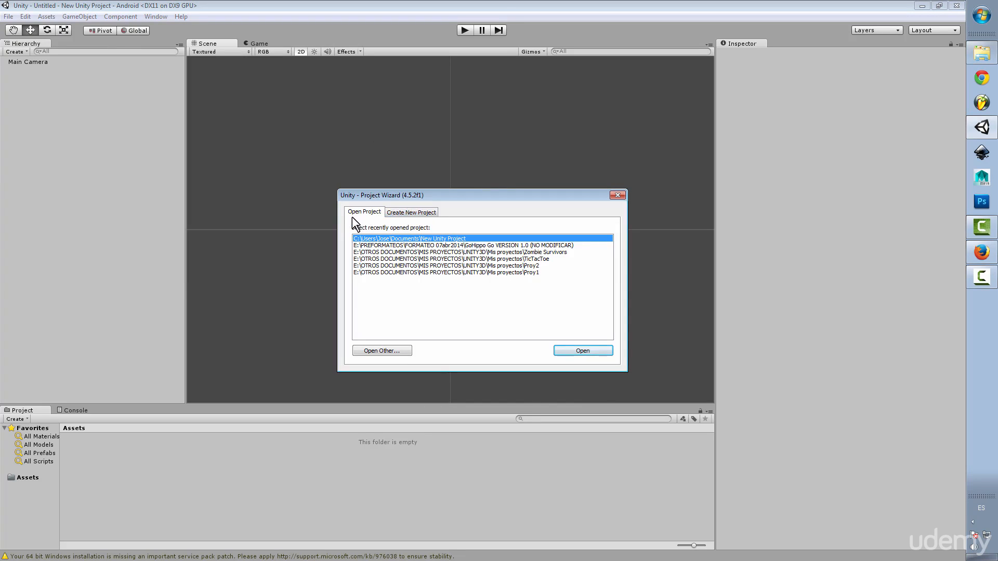
pyautogui.click(401, 212)
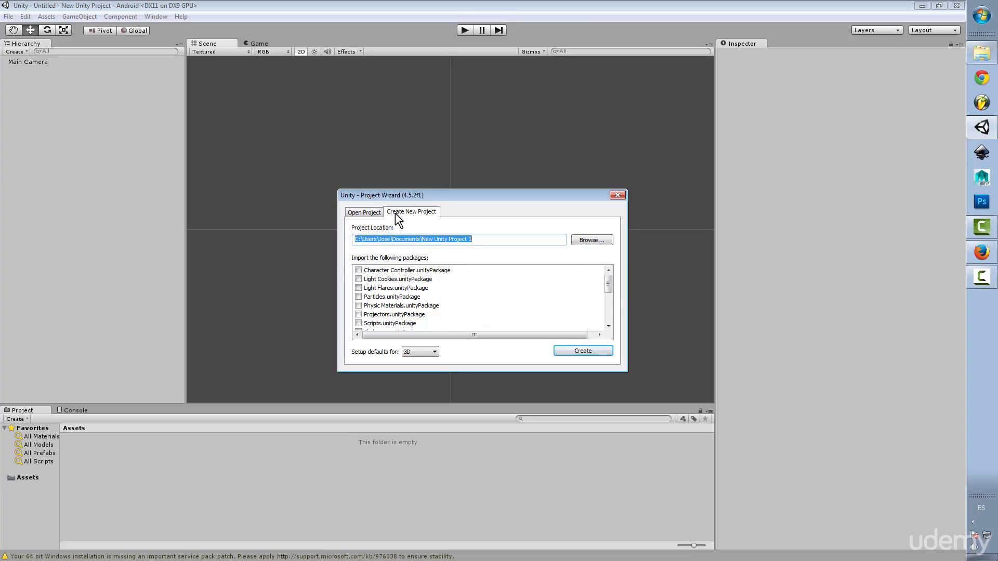
# Browse to the desktop for the project location and create a new folder there named 2D Game Tutorial.
pyautogui.click(589, 241)
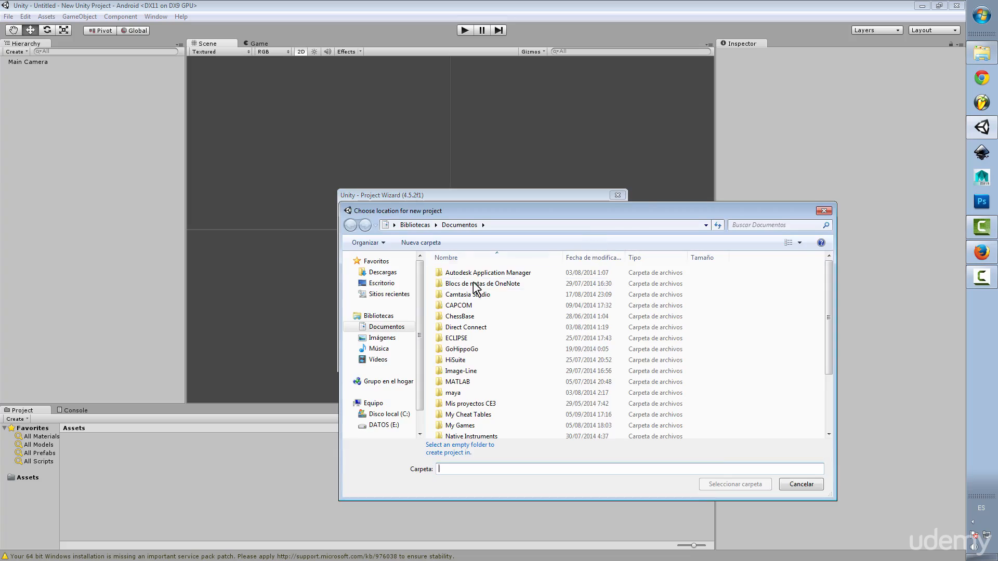
pyautogui.click(382, 283)
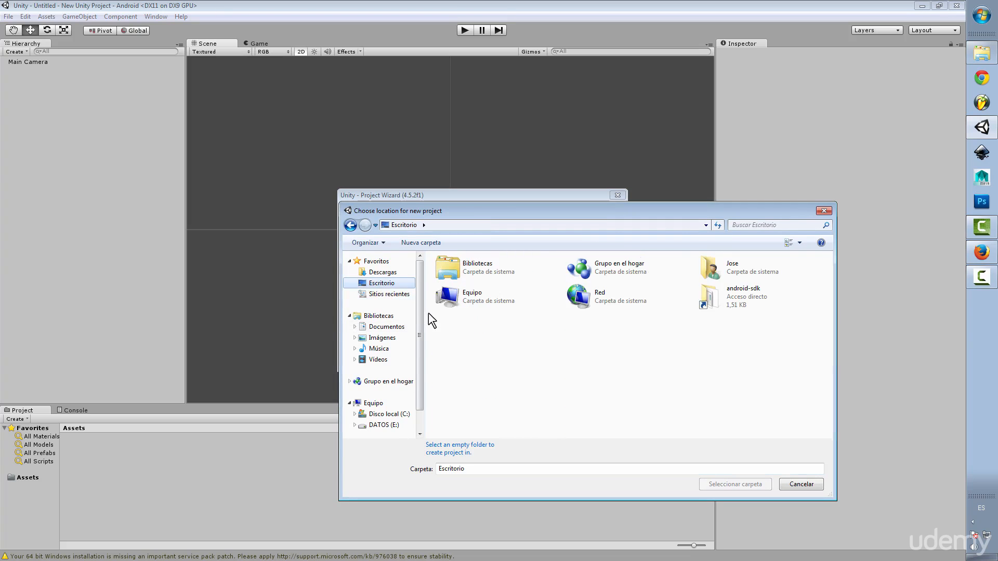
pyautogui.doubleClick(479, 470)
pyautogui.write('Nueva carpeta')
pyautogui.rightClick(479, 352)
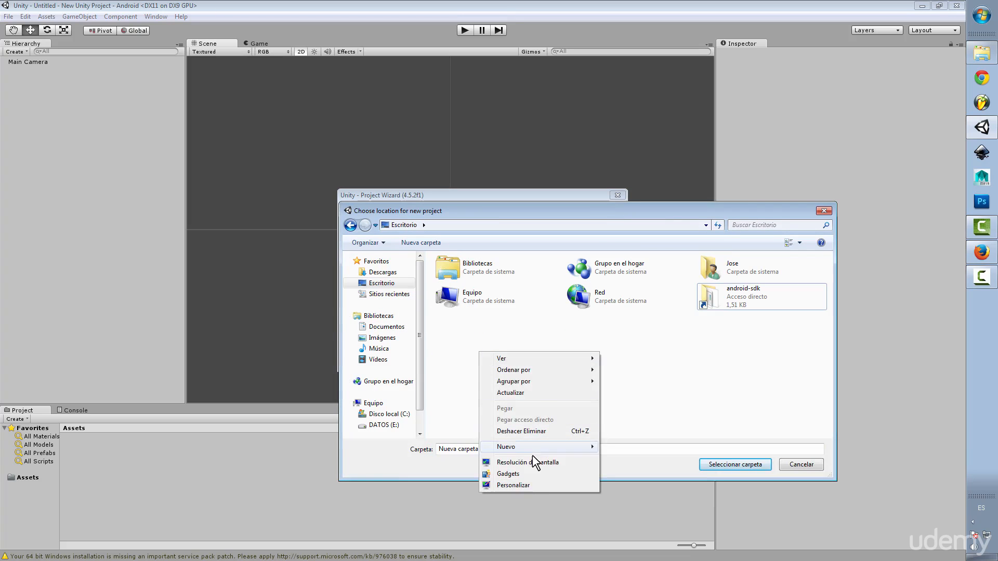
pyautogui.moveTo(528, 446)
pyautogui.click(633, 295)
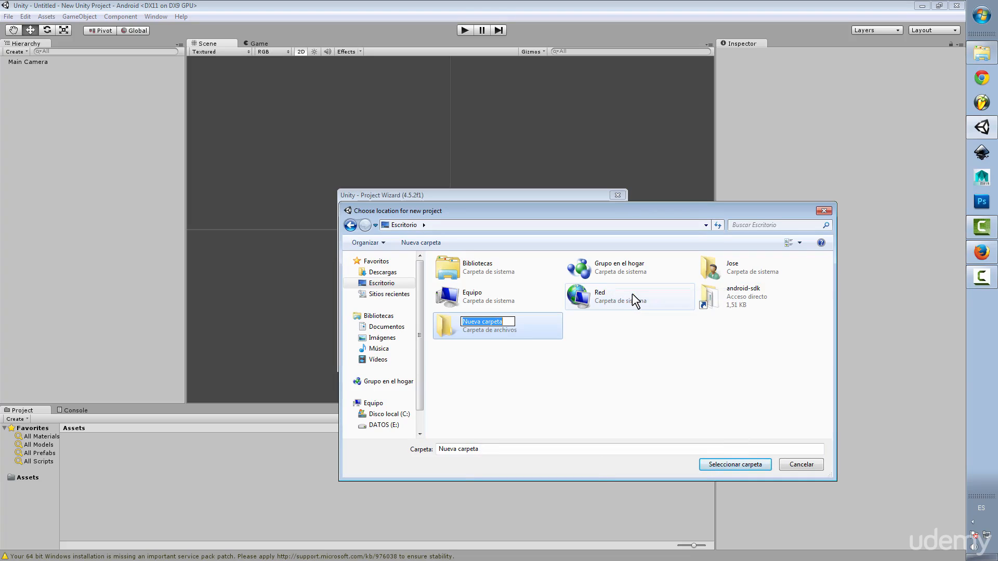
pyautogui.write('2D Game Tutorial')
pyautogui.press('Return')
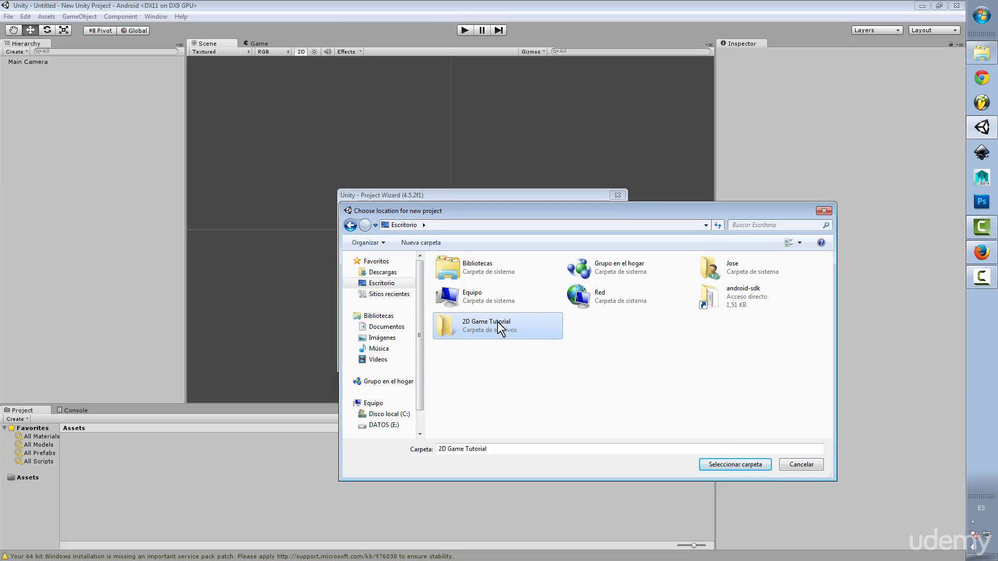
# Use the 2D Game Tutorial folder as the location and create the project with its defaults set up for 2D.
pyautogui.click(728, 464)
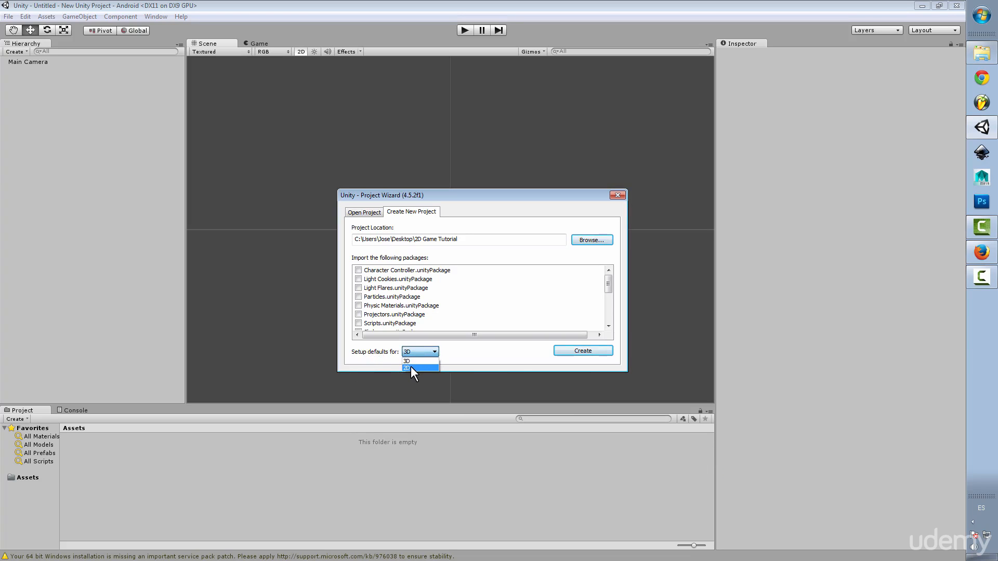
pyautogui.click(407, 367)
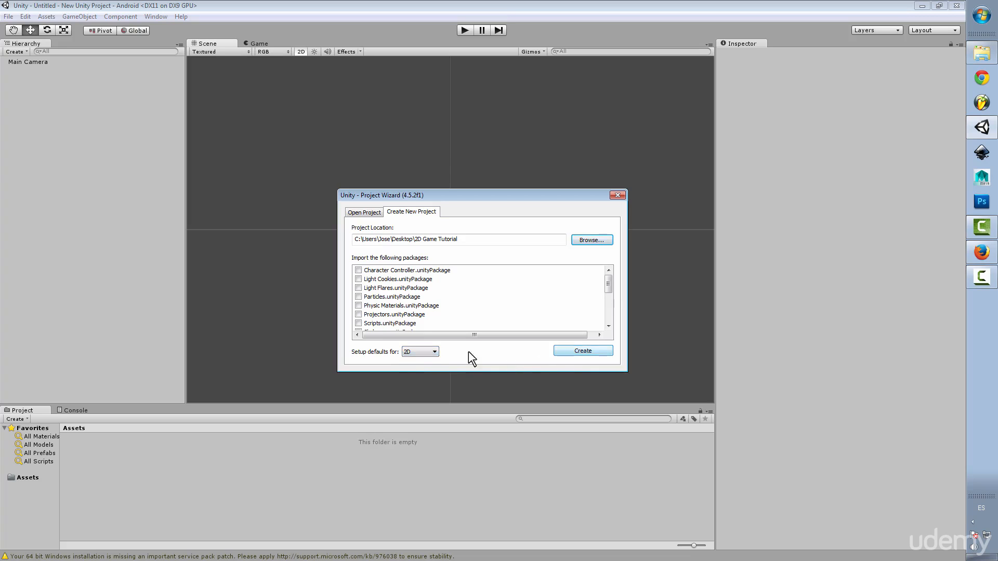
pyautogui.click(575, 351)
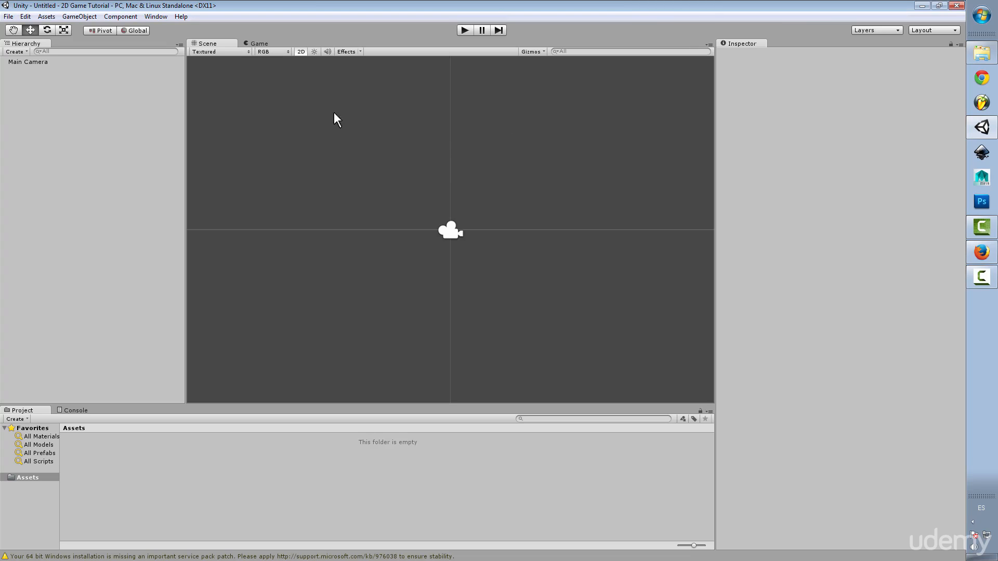
# Switch the project's build platform to Android in Build Settings and close the dialog.
pyautogui.click(5, 17)
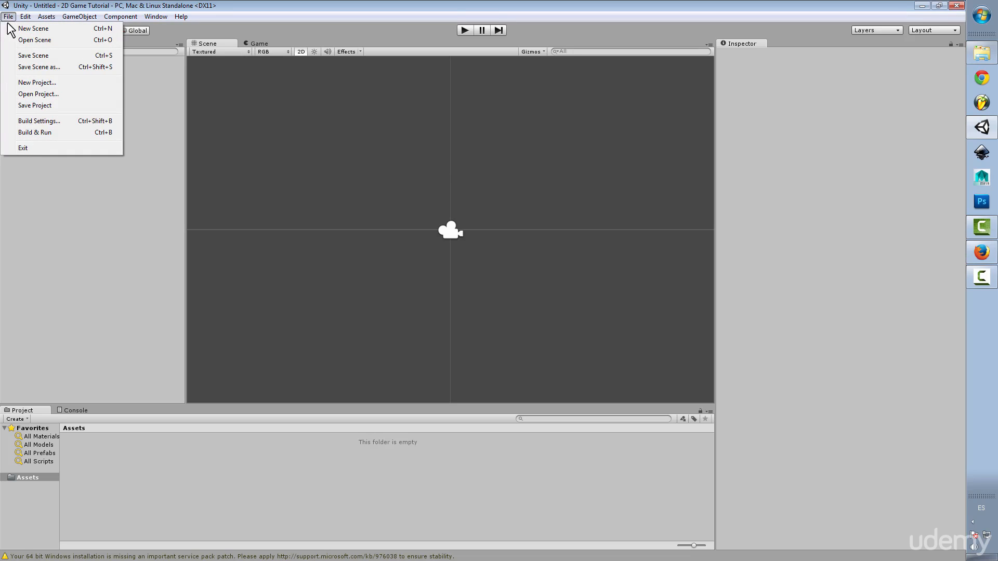
pyautogui.click(36, 121)
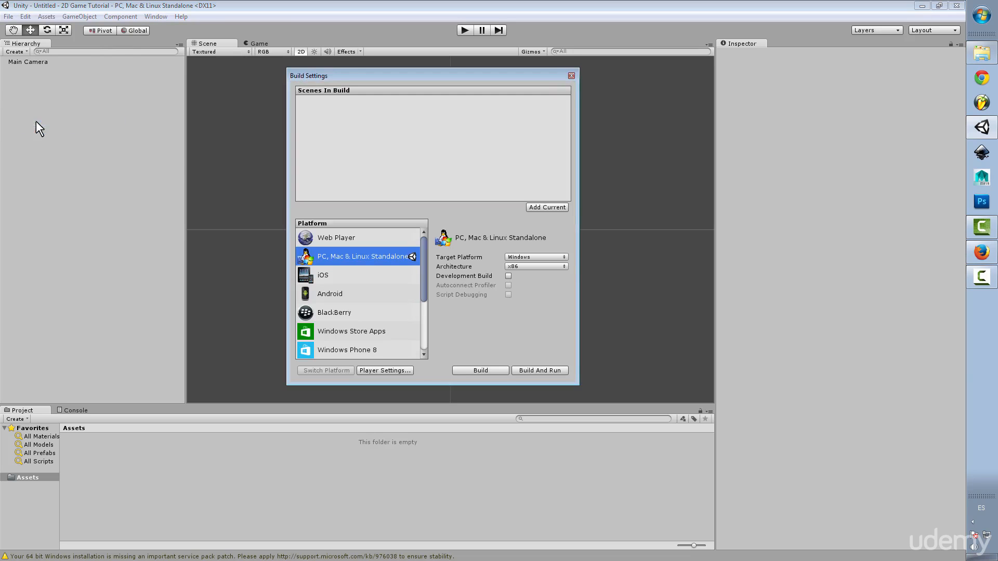
pyautogui.click(333, 293)
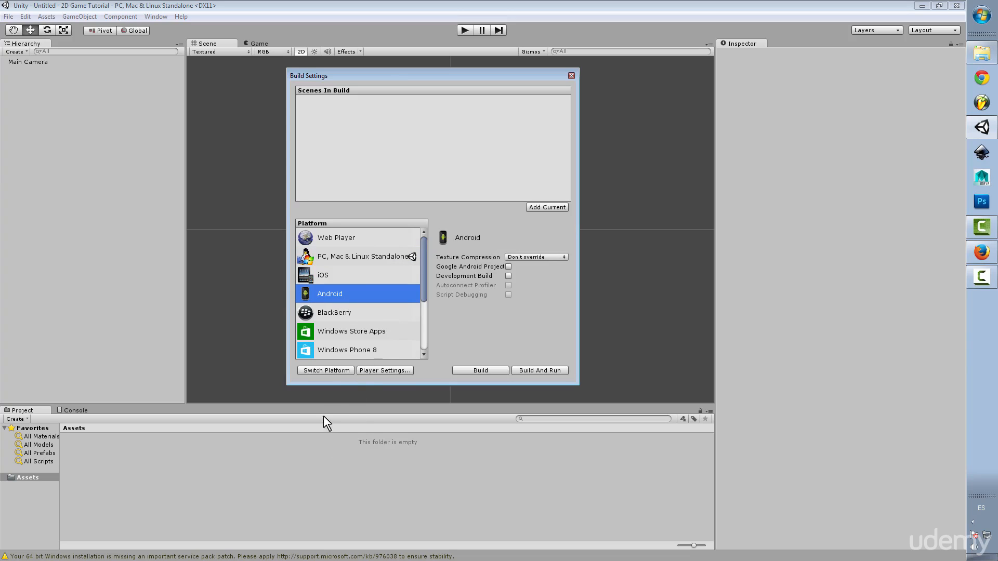
pyautogui.click(328, 371)
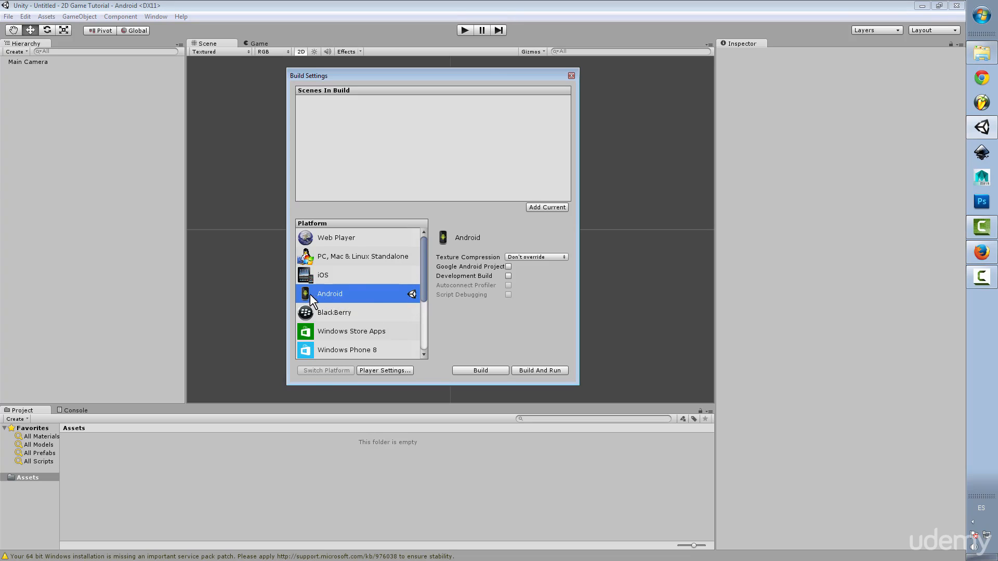
pyautogui.click(572, 75)
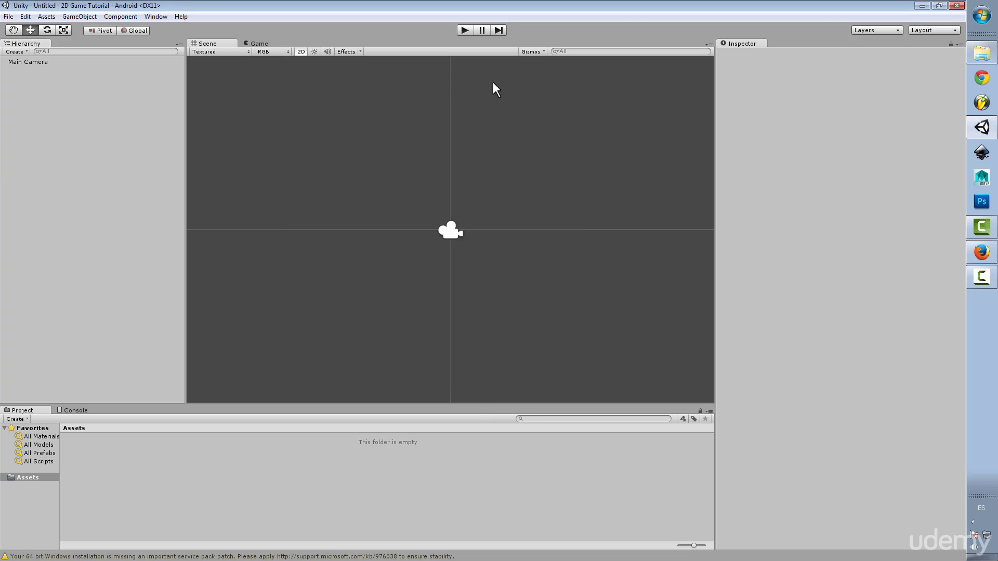
# Browse to the android-sdk folder for the Android SDK Location in the External Tools preferences, cancel the selection and close the preferences.
pyautogui.click(25, 17)
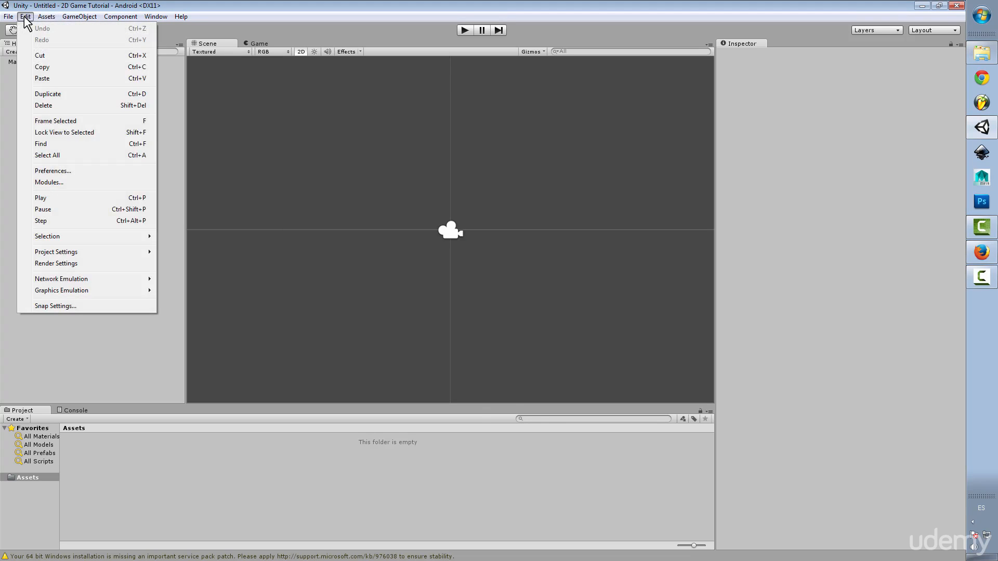
pyautogui.click(60, 172)
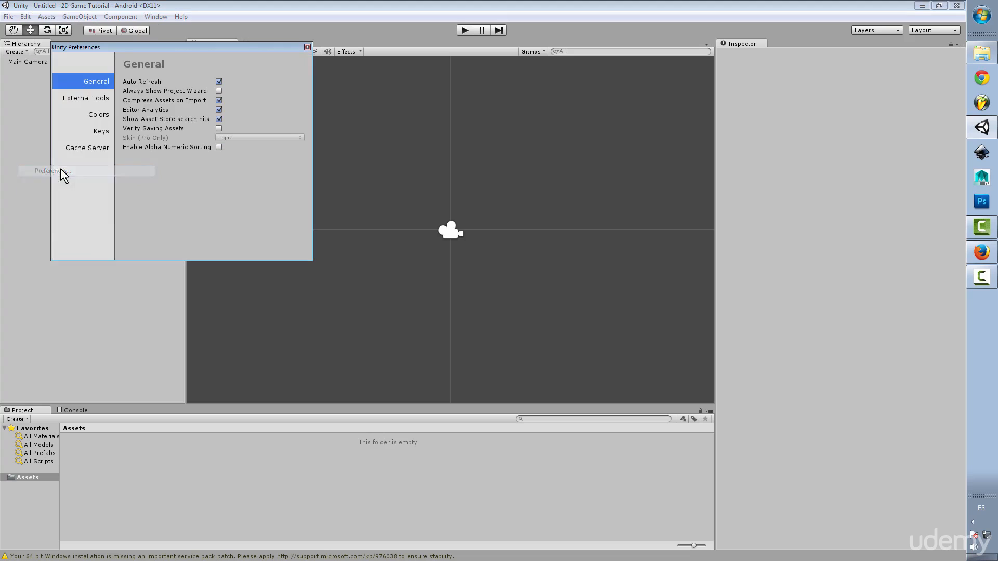
pyautogui.click(90, 102)
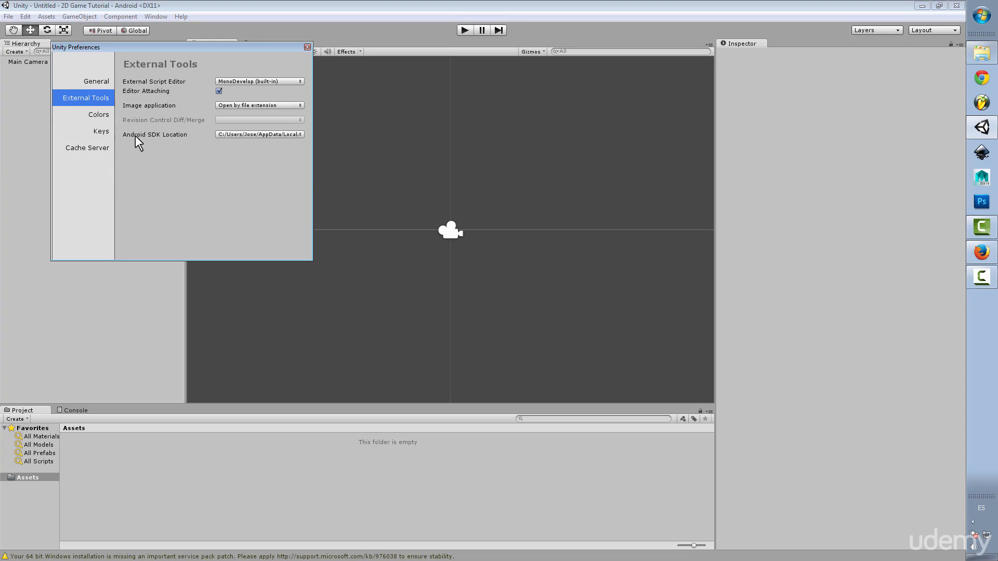
pyautogui.click(229, 134)
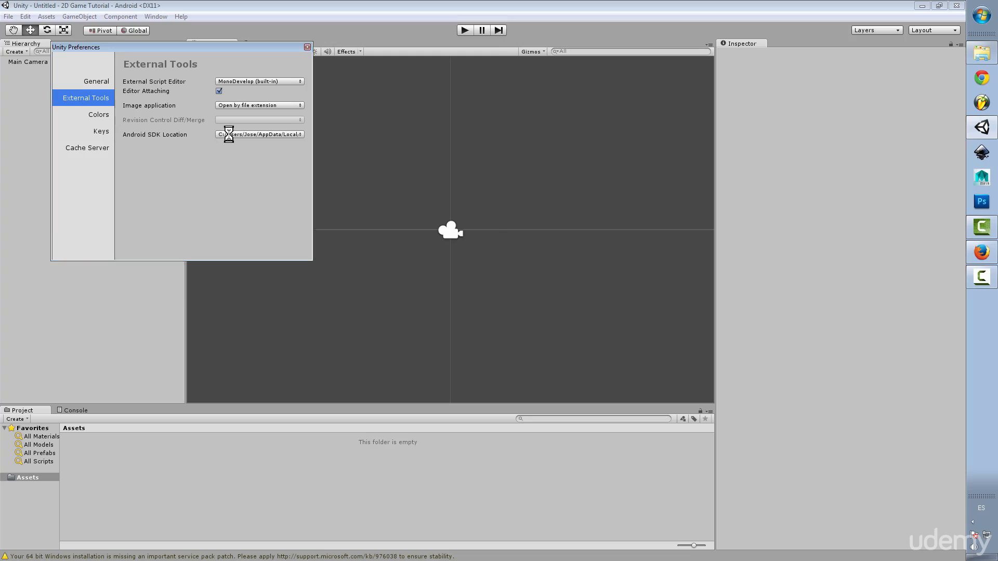
pyautogui.moveTo(207, 29); pyautogui.dragTo(298, 29)
pyautogui.moveTo(442, 47); pyautogui.dragTo(443, 47)
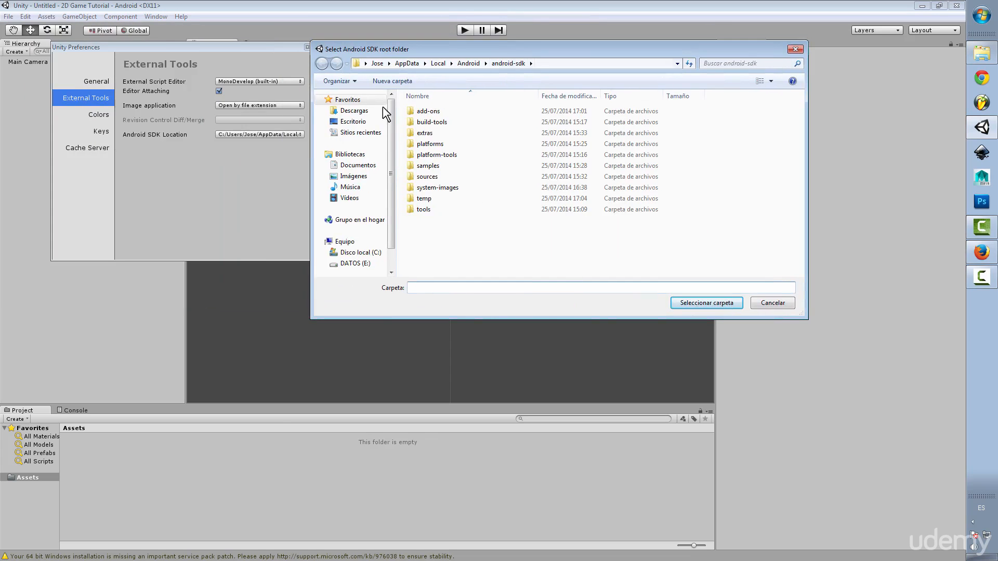
pyautogui.click(353, 121)
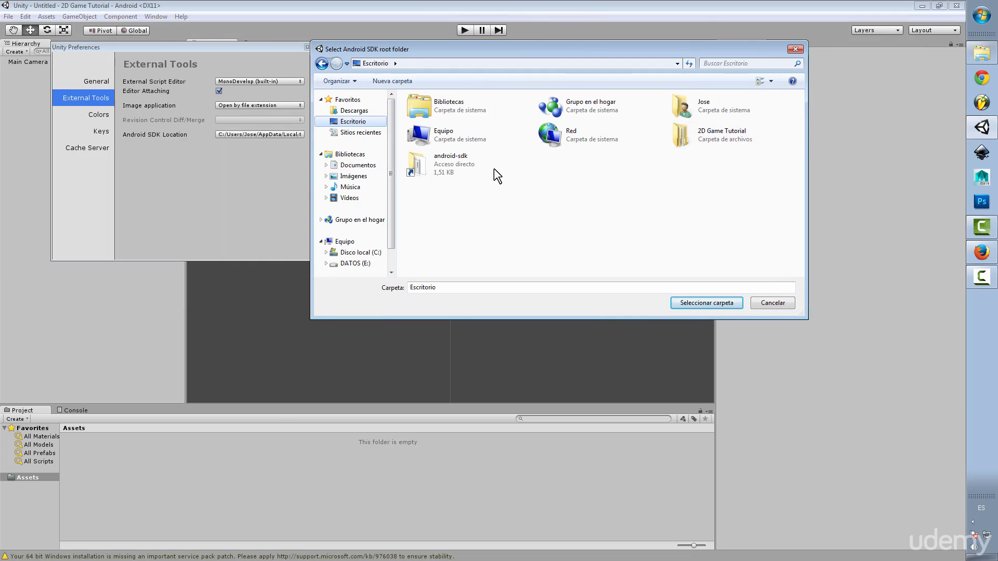
pyautogui.doubleClick(457, 171)
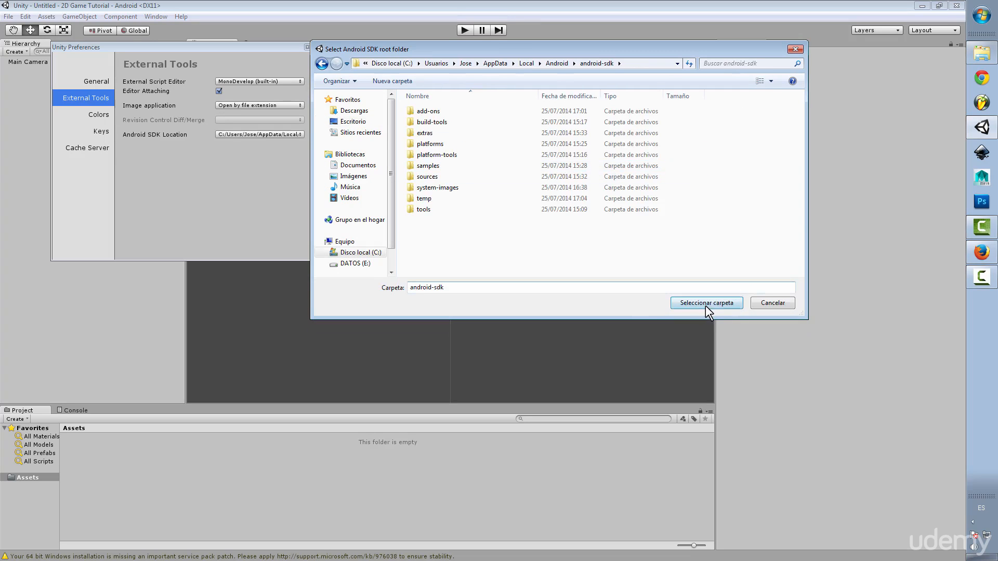
pyautogui.click(771, 301)
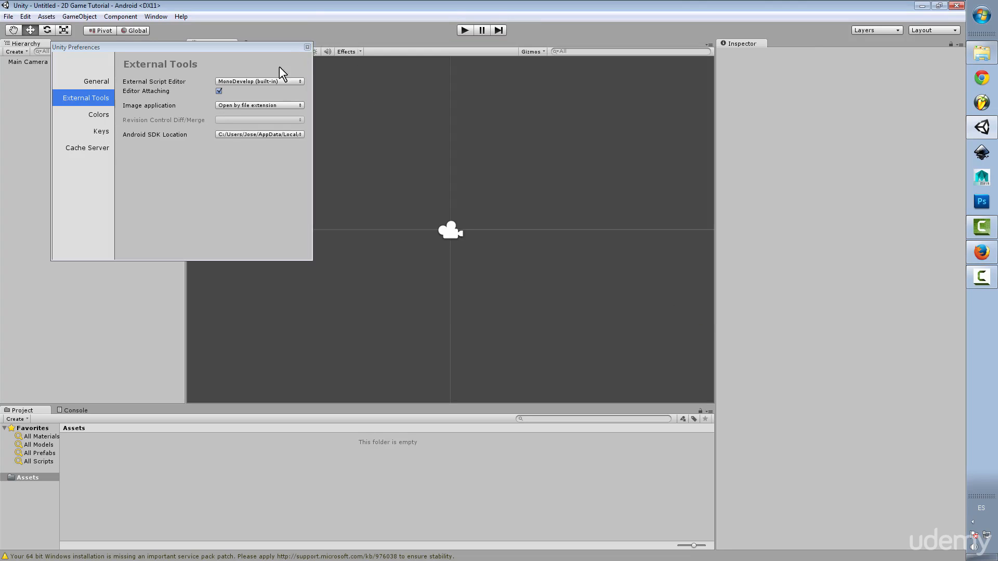
pyautogui.click(309, 47)
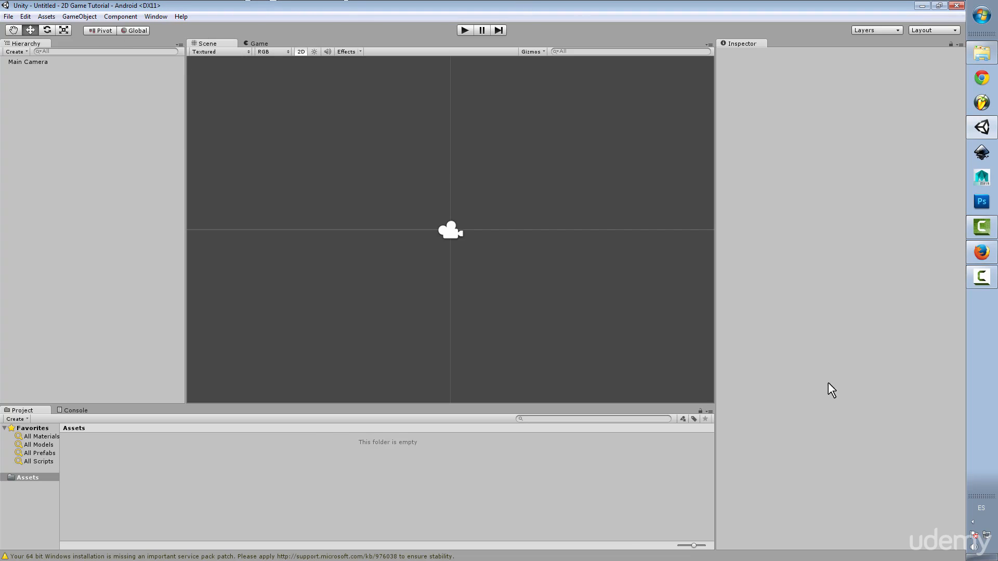